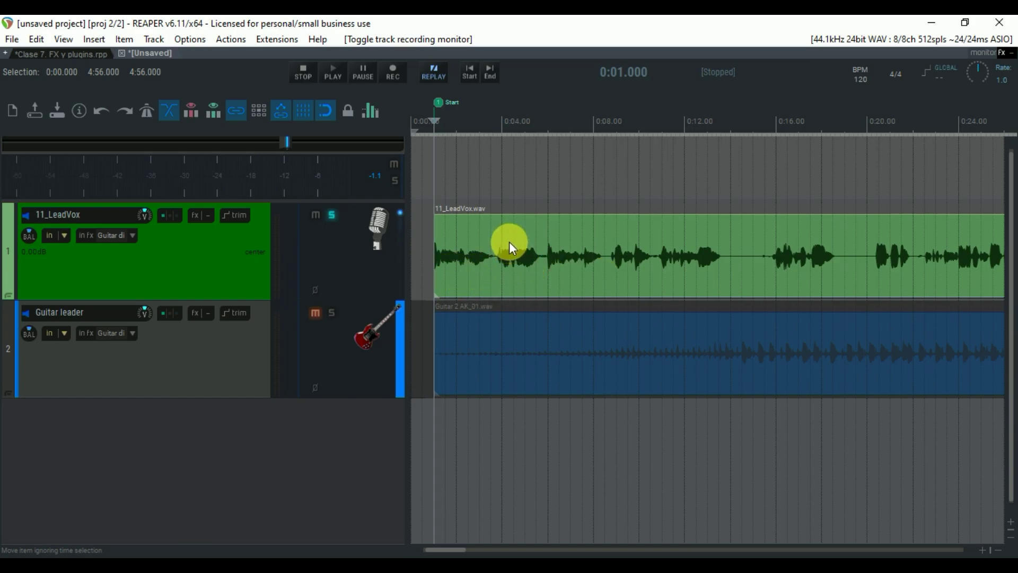
Play back the soloed lead vocal from the start marker, then stop playback.
key("space")
scroll(525, 234, "up", 4)
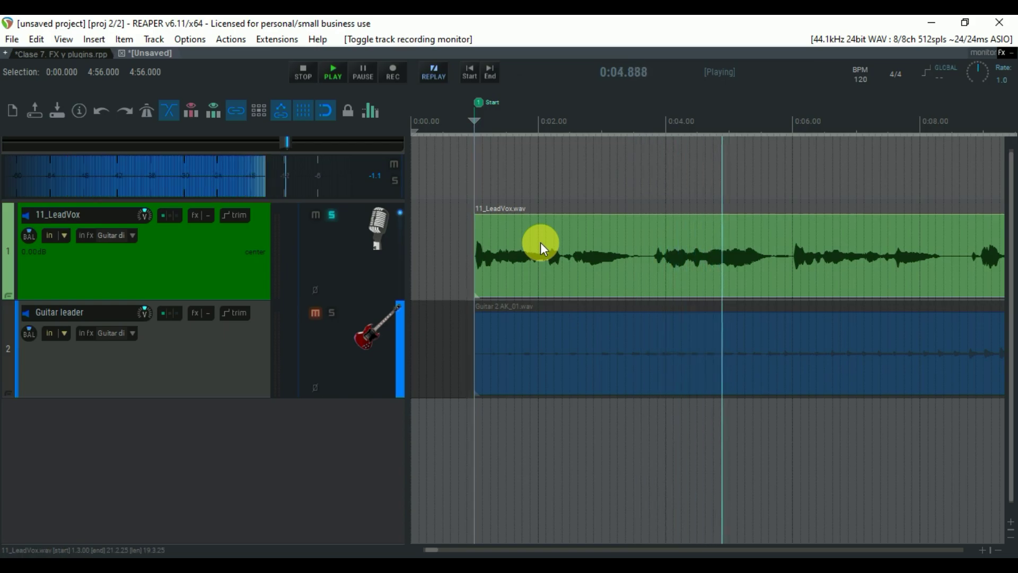
key("space")
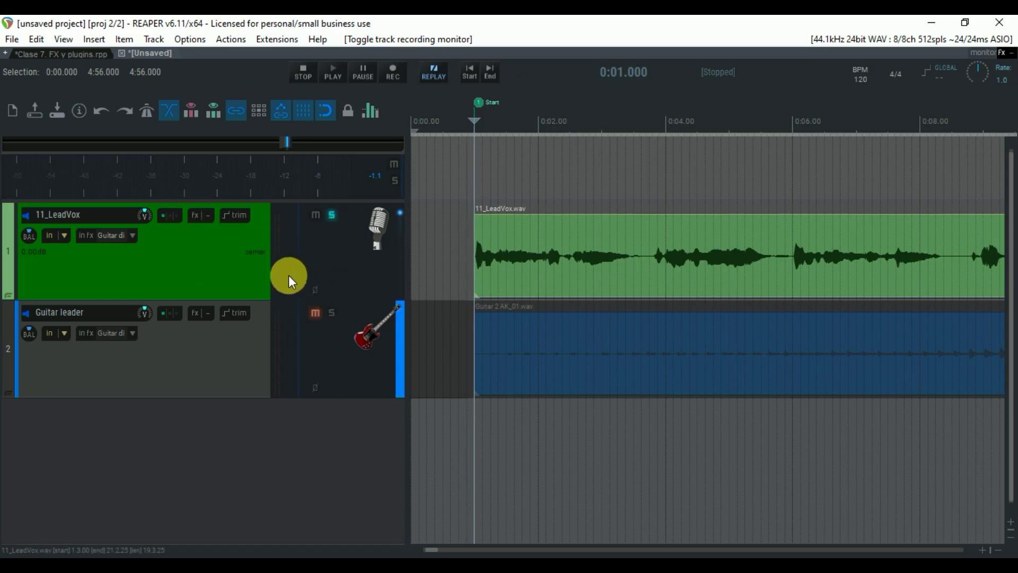
Switch the interface to a different installed theme that fills the track panels with their track colours.
left_click(236, 37)
mouse_move(199, 39)
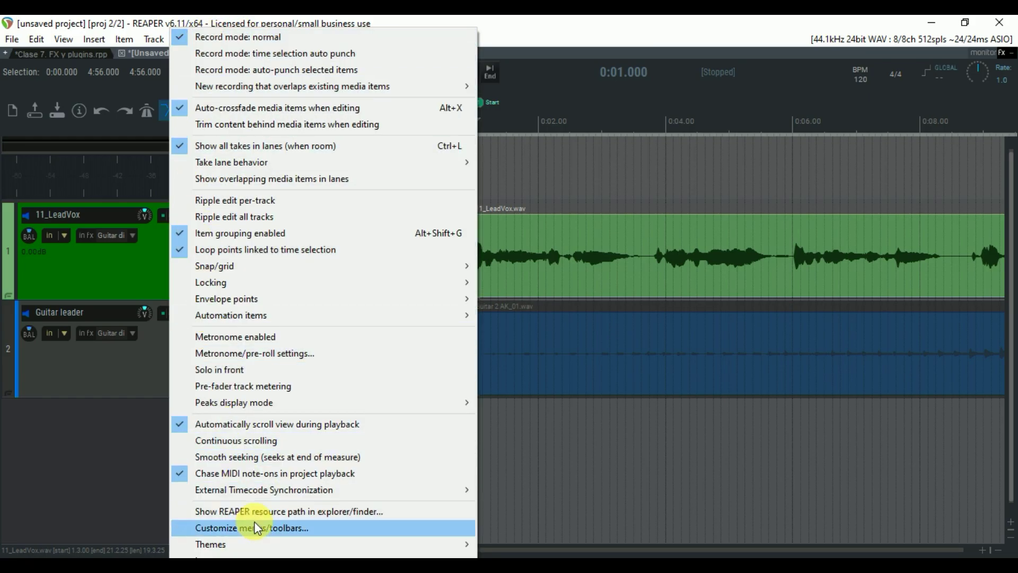
mouse_move(268, 544)
left_click(570, 348)
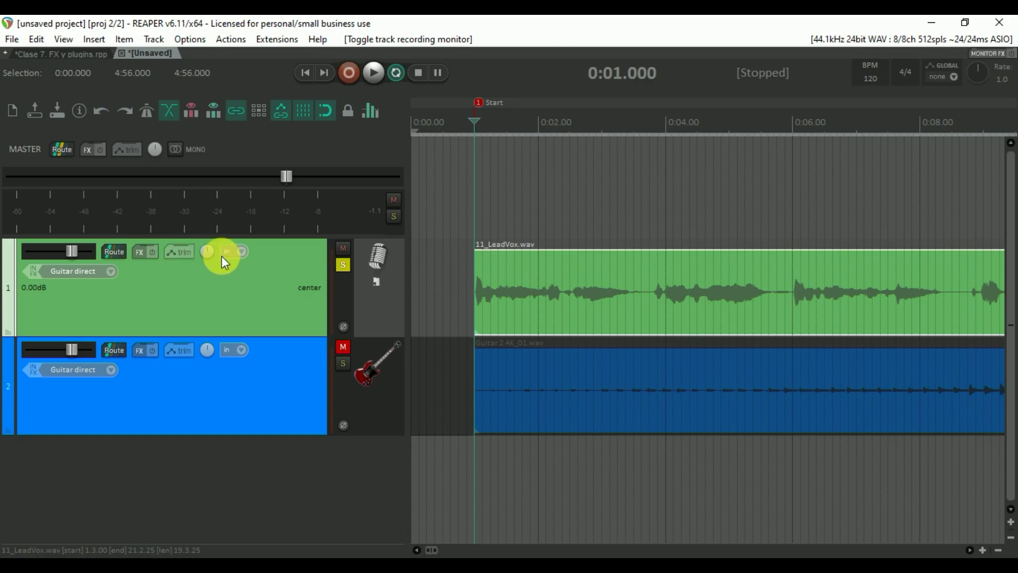
Open the effects browser for the 11_LeadVox track and examine the available plug-in categories and developers.
left_click(136, 252)
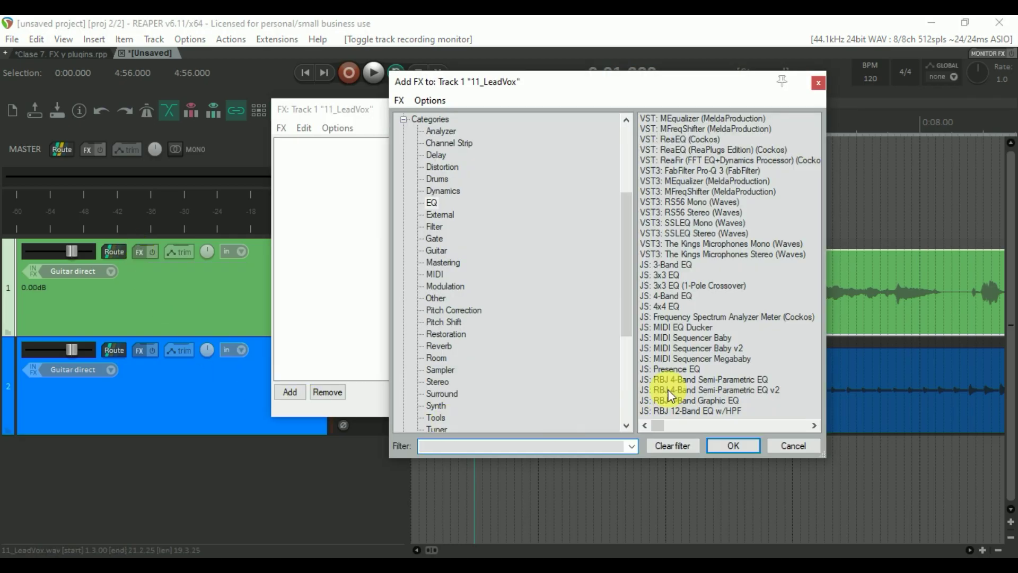
scroll(573, 255, "up", 4)
scroll(504, 195, "down", 9)
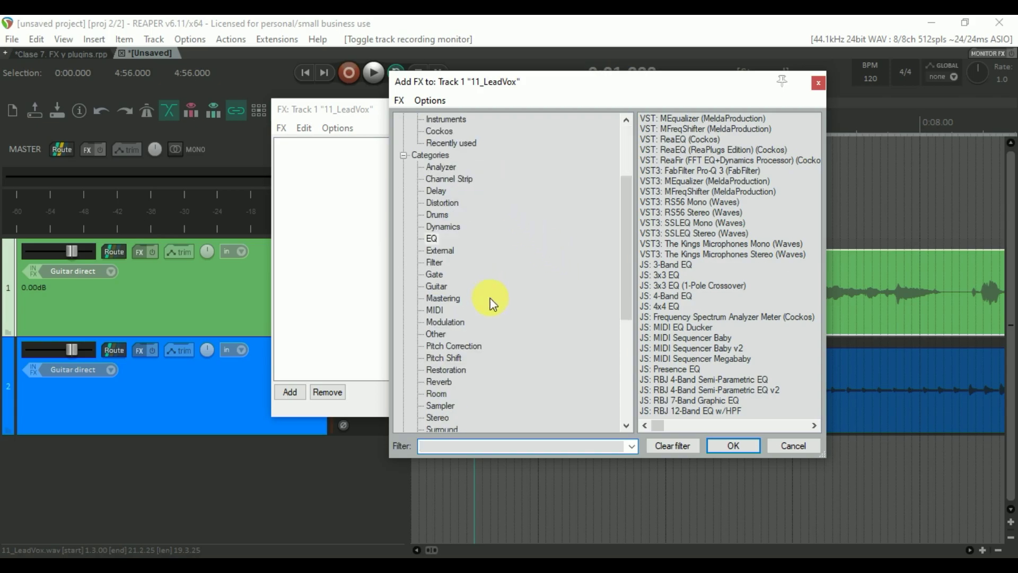
scroll(492, 350, "up", 9)
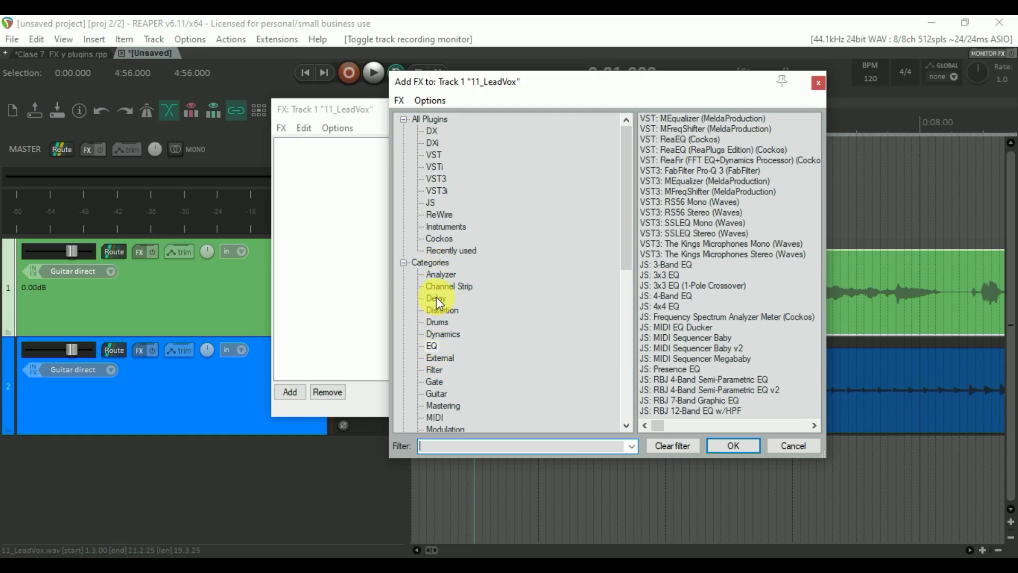
right_click(433, 264)
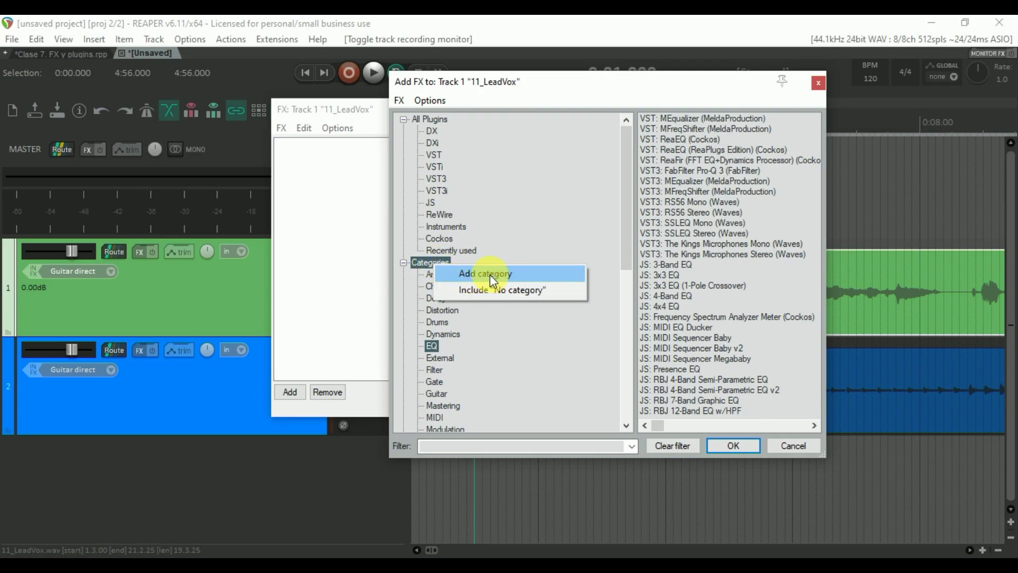
left_click(425, 263)
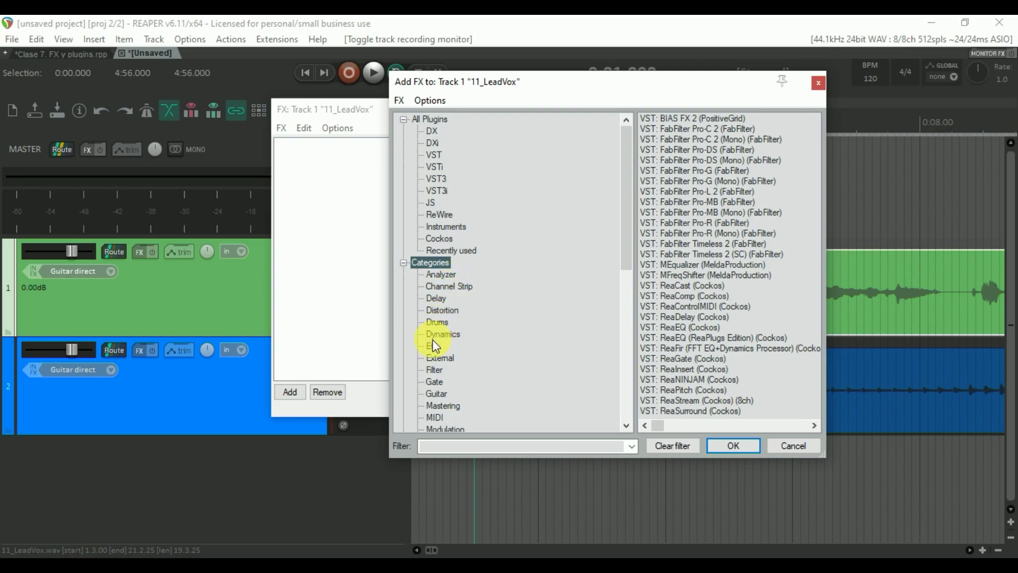
scroll(441, 362, "down", 1)
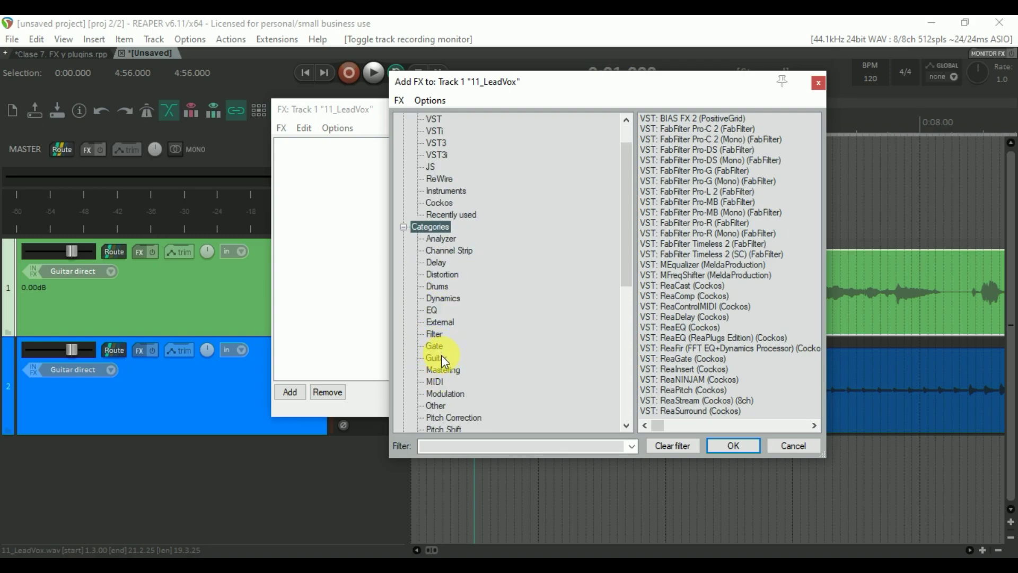
scroll(441, 354, "down", 3)
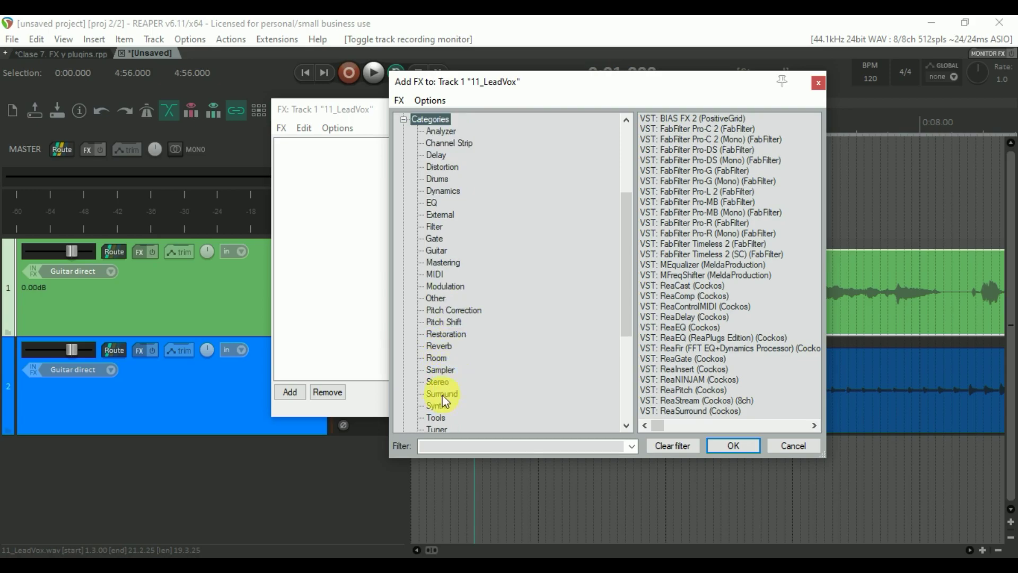
scroll(439, 400, "down", 1)
scroll(452, 363, "down", 3)
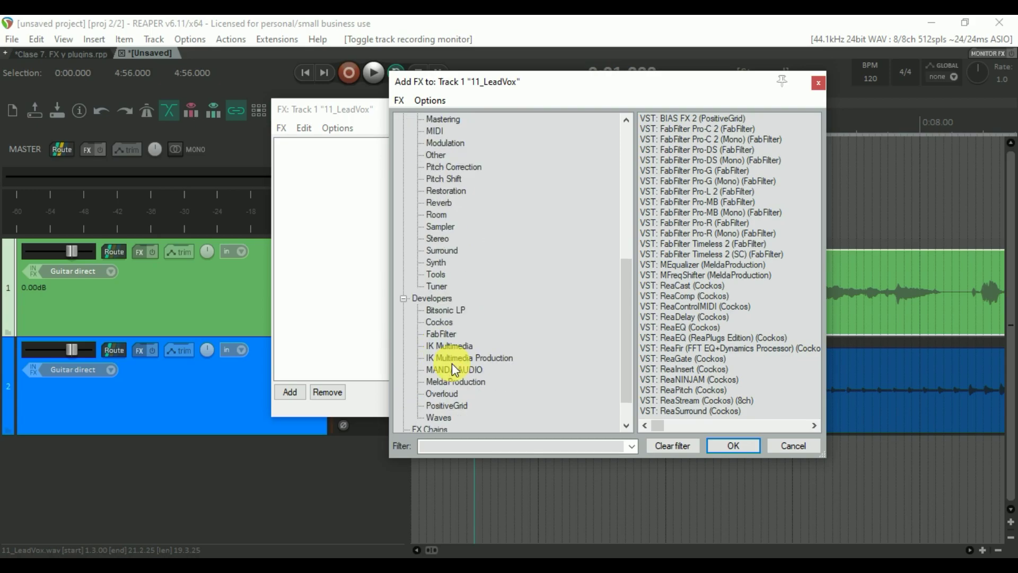
Add the ReaEQ (Cockos) equalizer from the EQ category to the 11_LeadVox track.
scroll(447, 307, "up", 2)
scroll(447, 301, "up", 6)
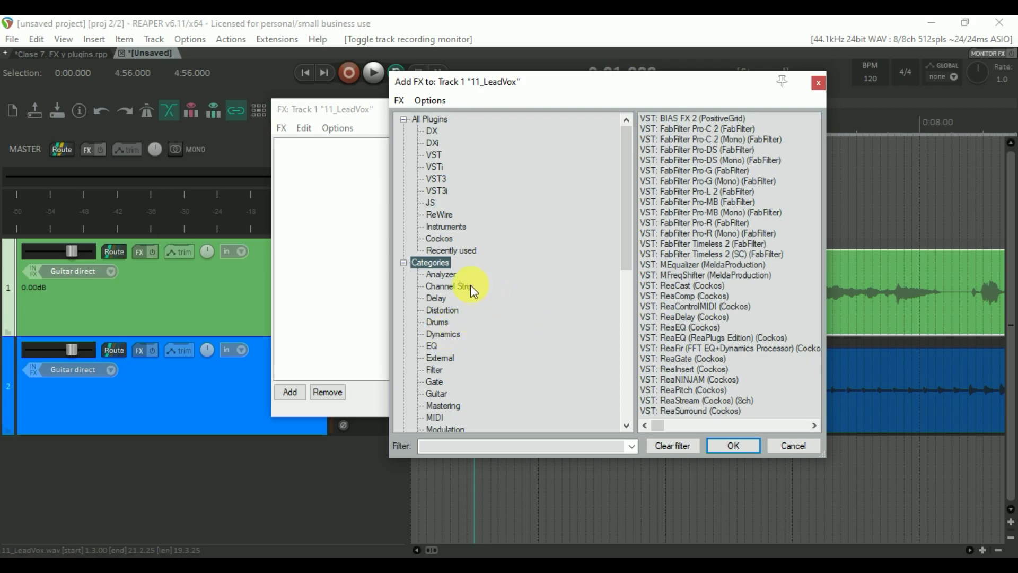
left_click(445, 346)
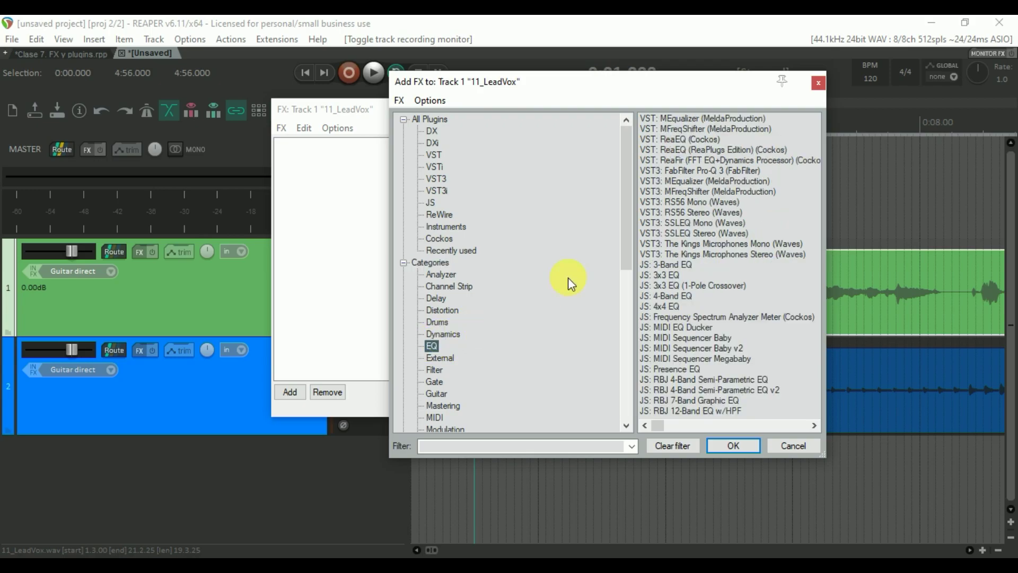
double_click(689, 139)
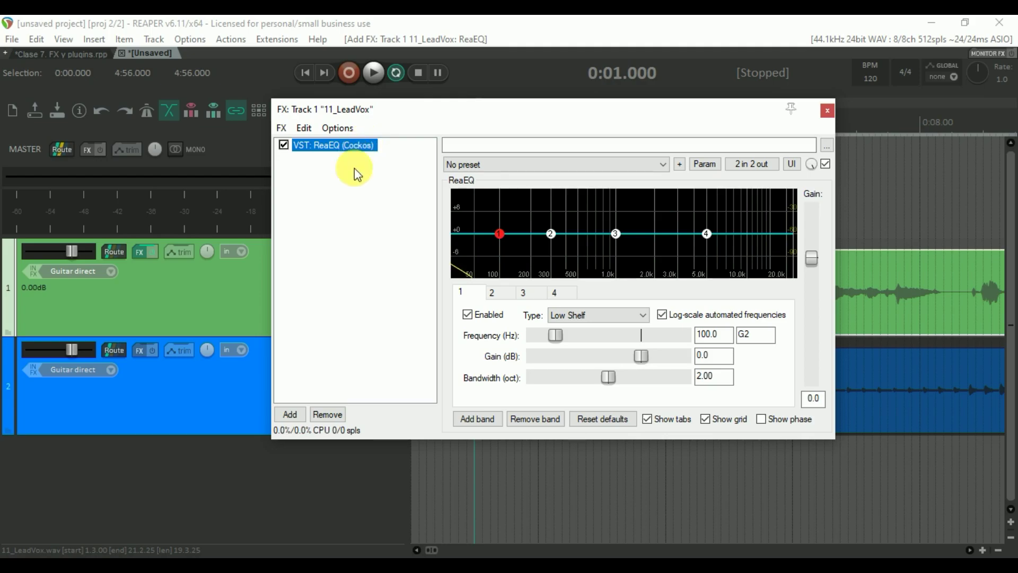
Add the CLA-2A Mono compressor from the Waves developer group to the 11_LeadVox effects chain.
left_click(298, 413)
scroll(509, 318, "down", 5)
scroll(490, 367, "down", 4)
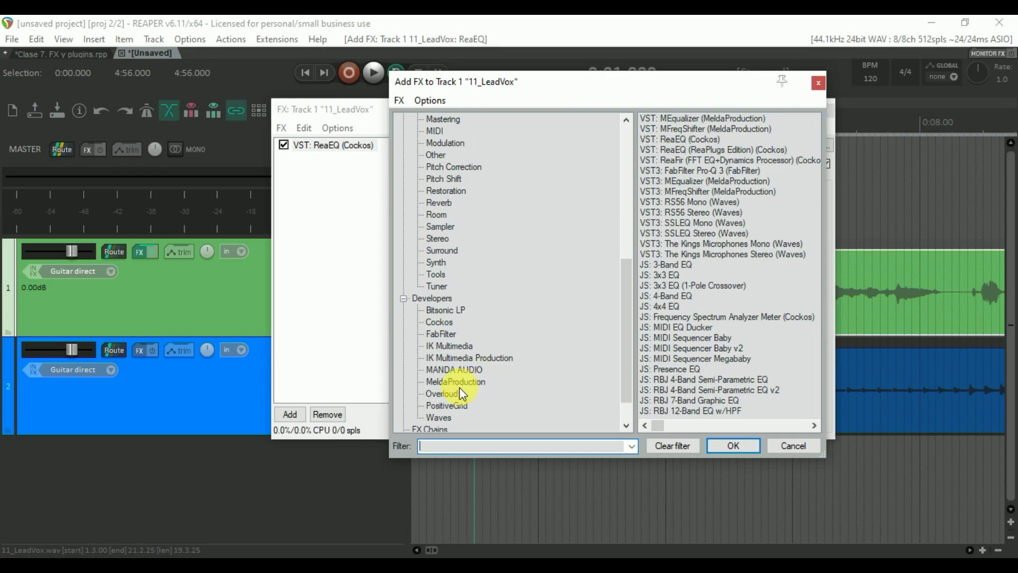
left_click(438, 382)
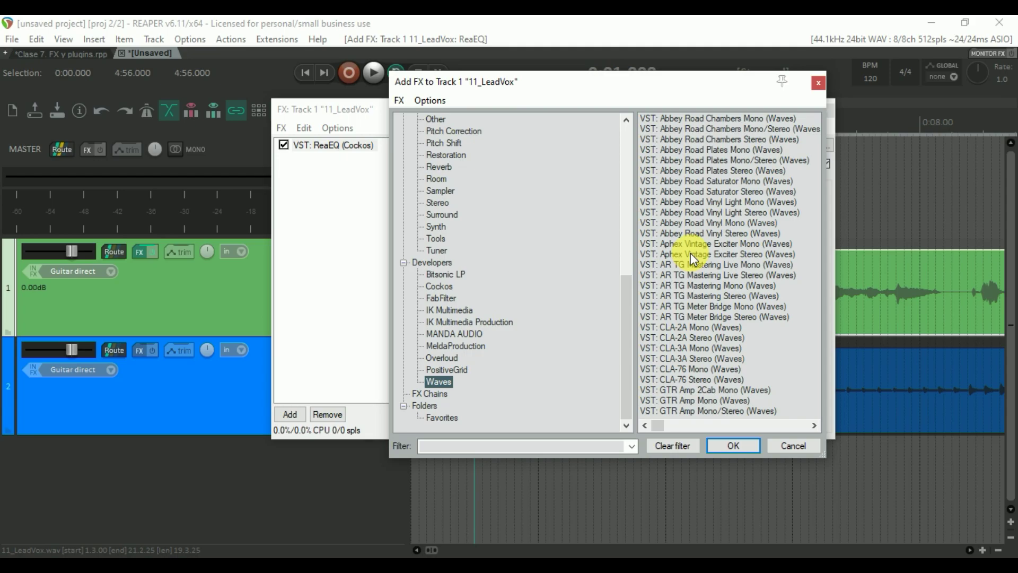
scroll(707, 286, "down", 5)
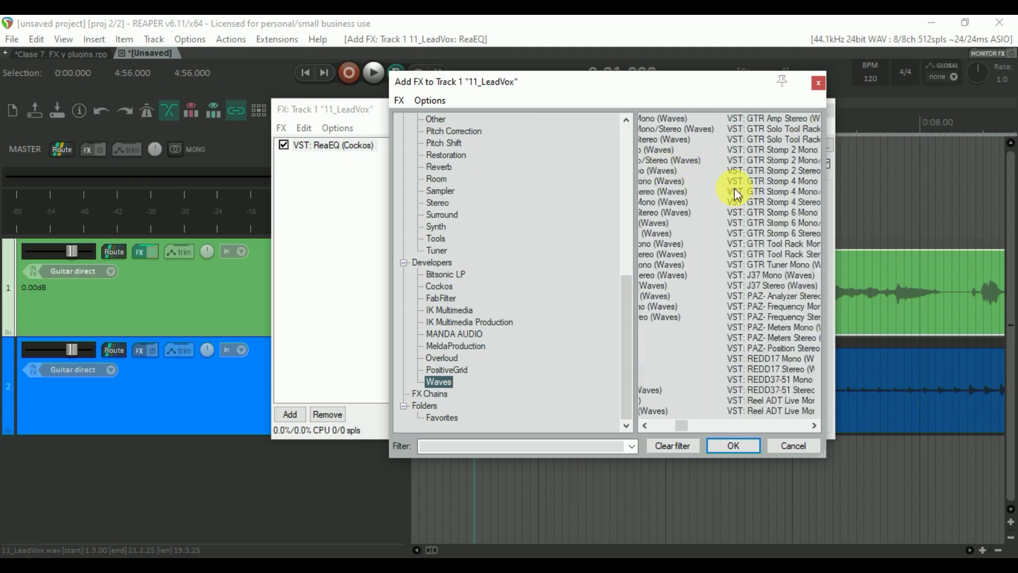
scroll(710, 297, "down", 4)
scroll(713, 311, "up", 6)
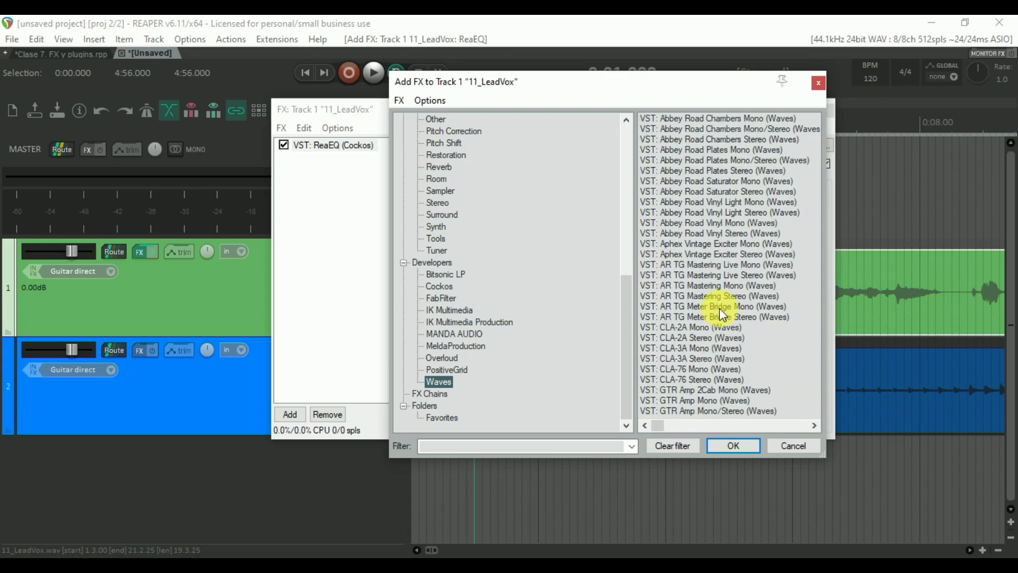
double_click(726, 328)
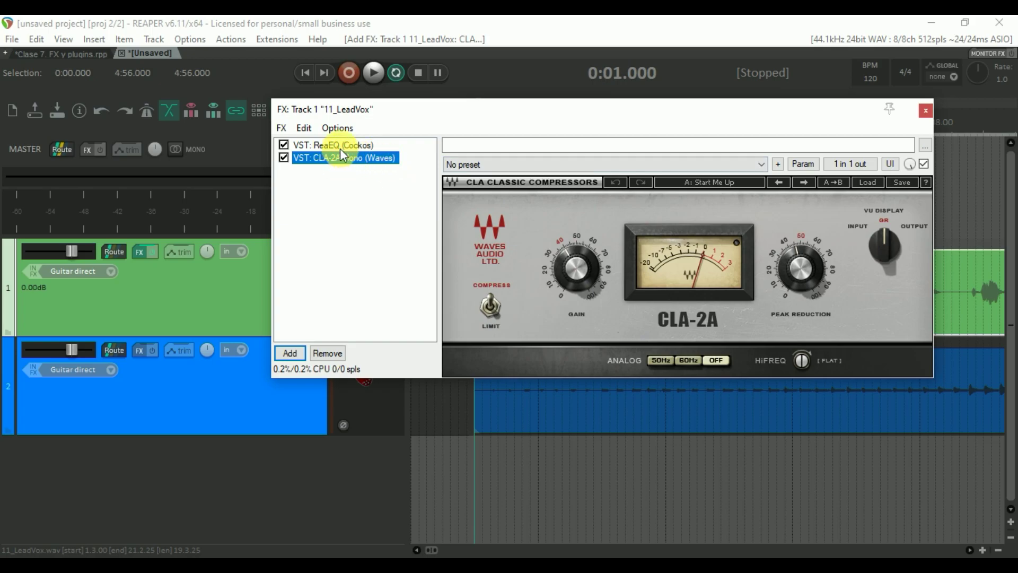
Add the MT-PowerDrumKit instrument from the Drums category to the 11_LeadVox chain and skip its donation page.
left_click(291, 352)
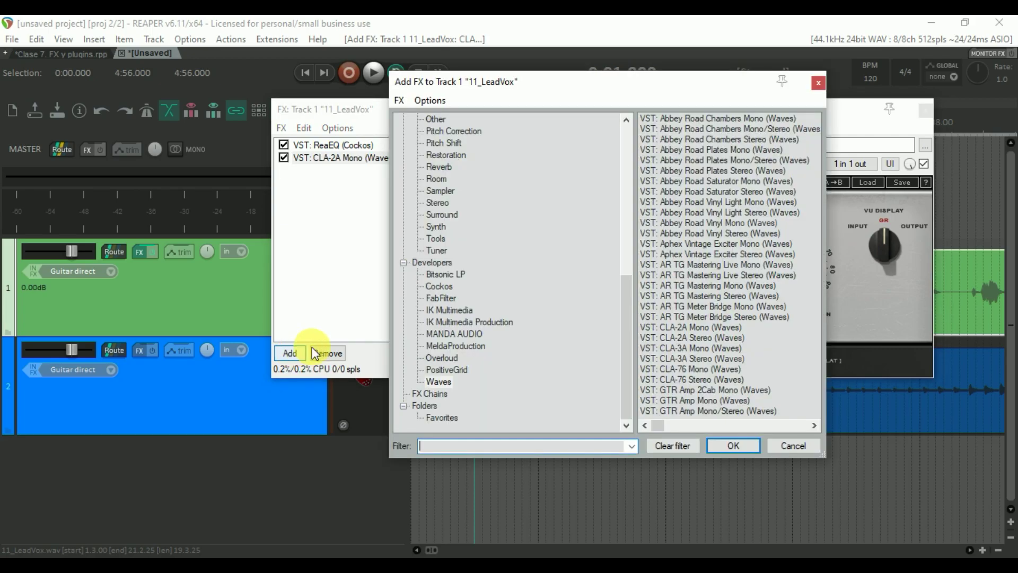
scroll(462, 305, "up", 4)
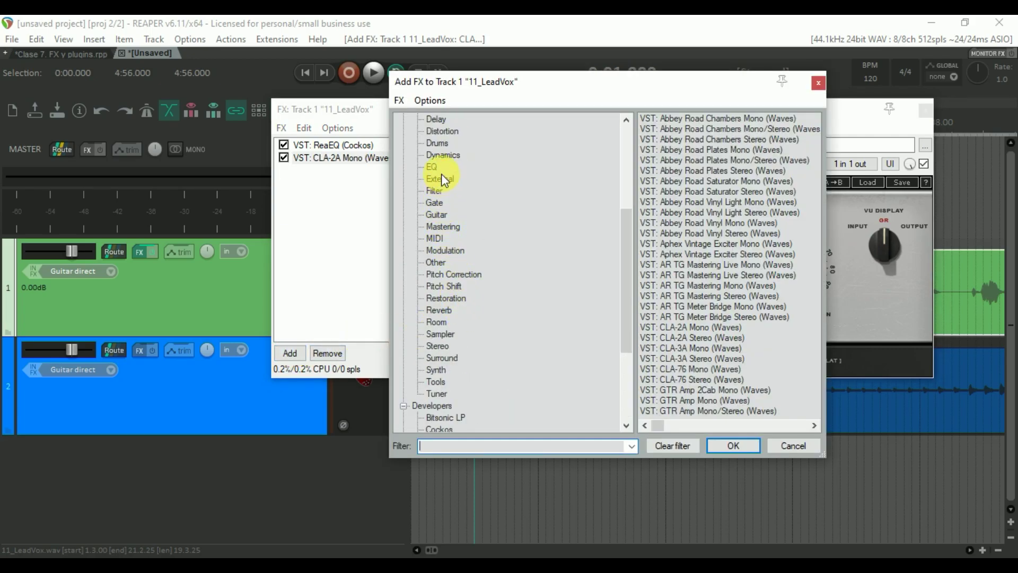
scroll(444, 181, "up", 2)
left_click(449, 215)
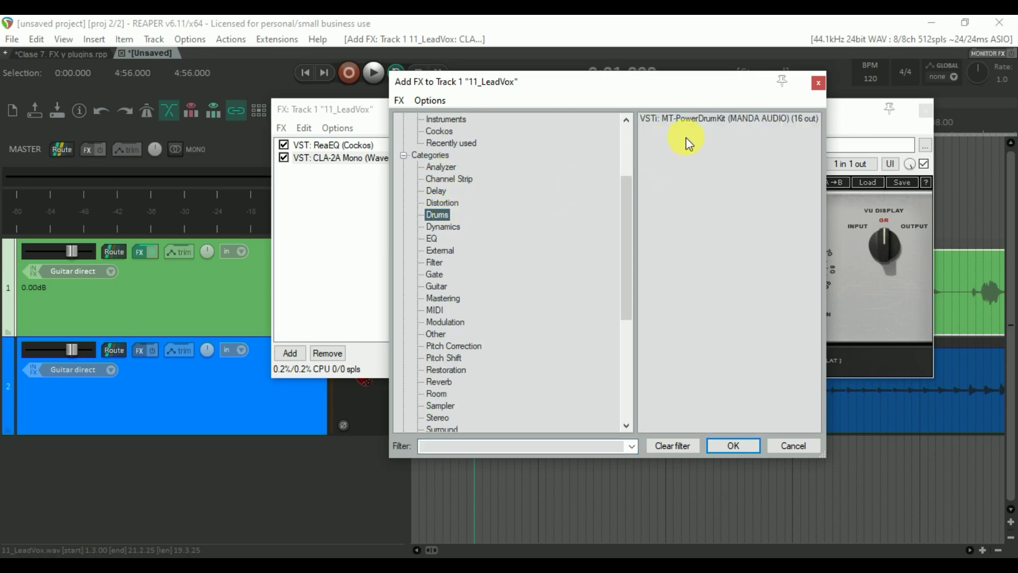
left_click(783, 122)
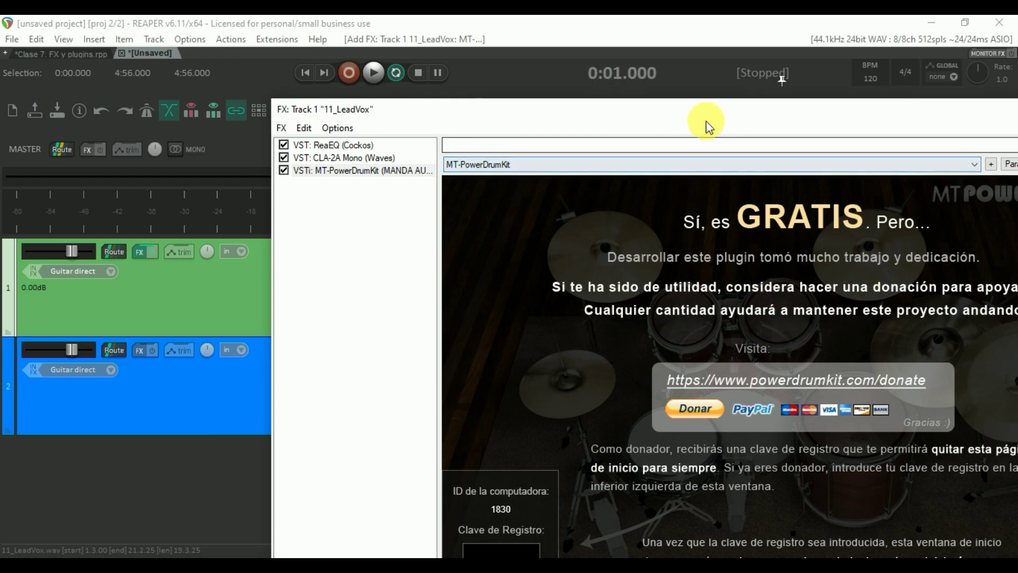
left_click_drag(580, 113, 422, 88)
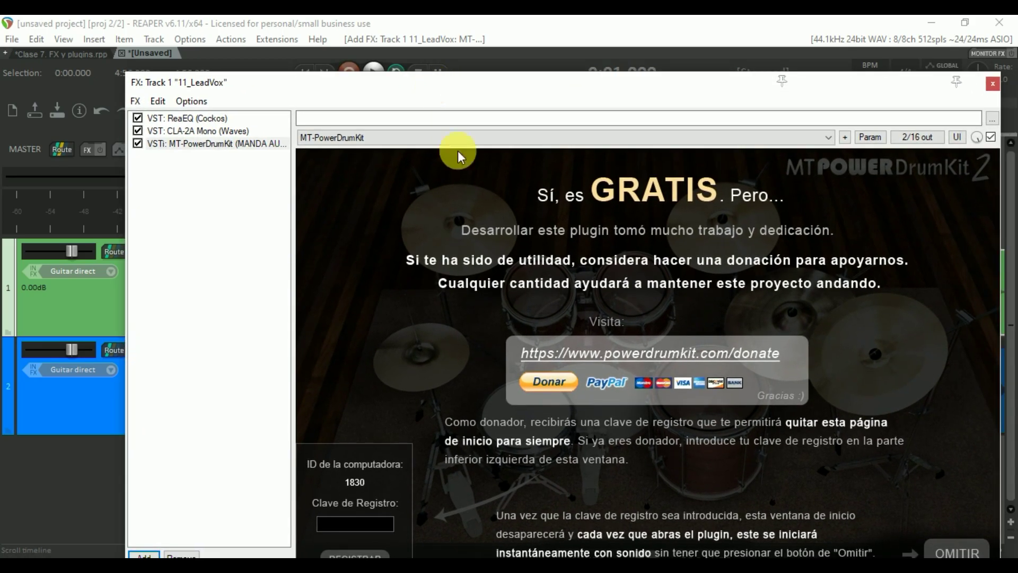
left_click(955, 552)
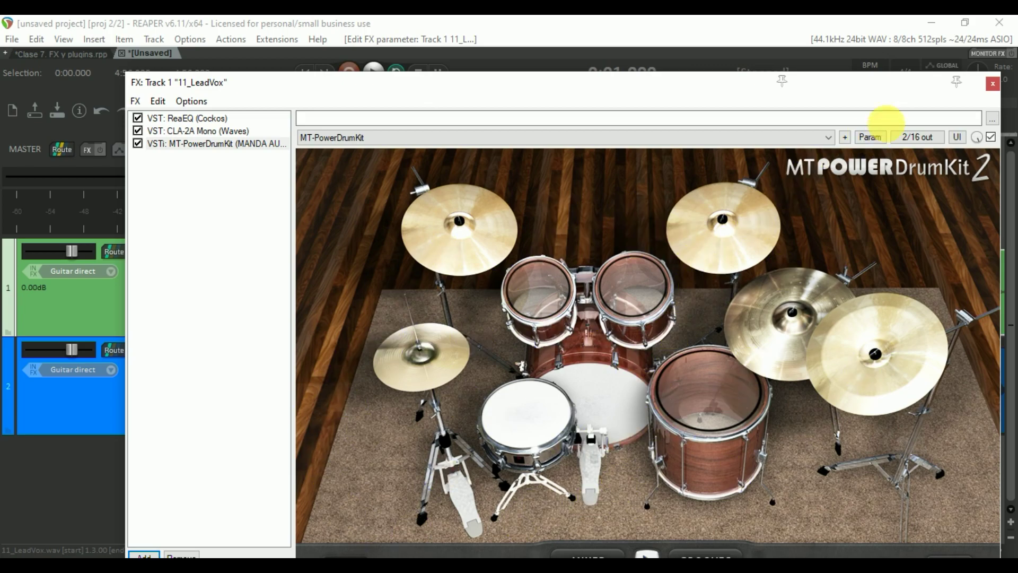
Remove MT-PowerDrumKit, CLA-2A Mono and ReaEQ from the 11_LeadVox effects chain.
left_click(991, 84)
left_click(499, 305)
left_click(138, 254)
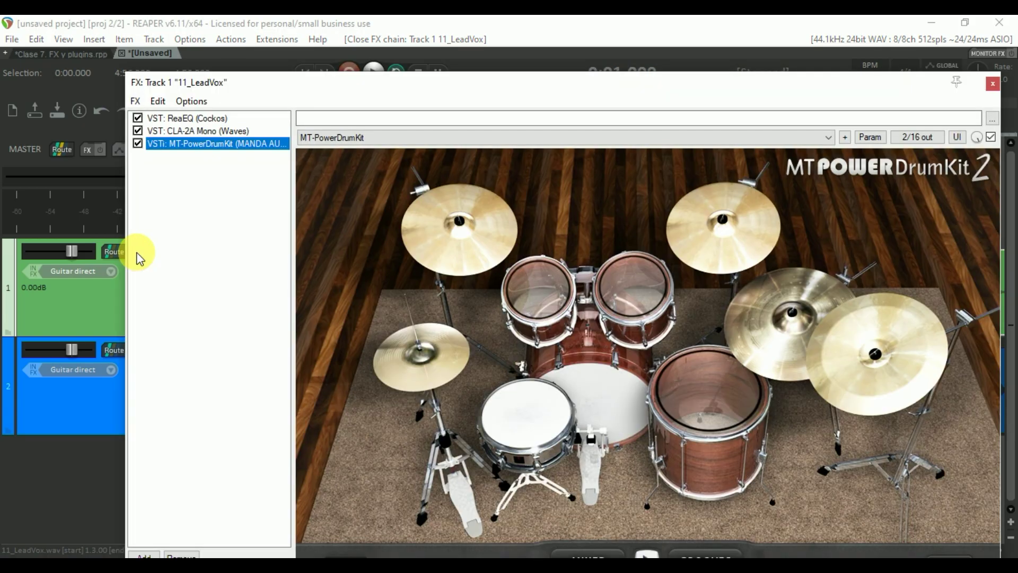
key("Delete")
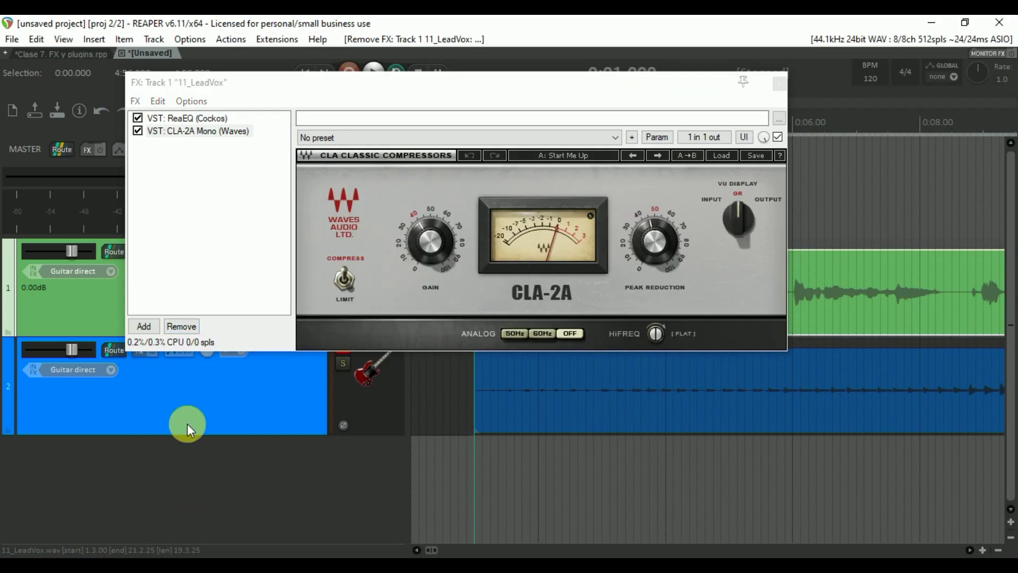
left_click(185, 332)
left_click(185, 387)
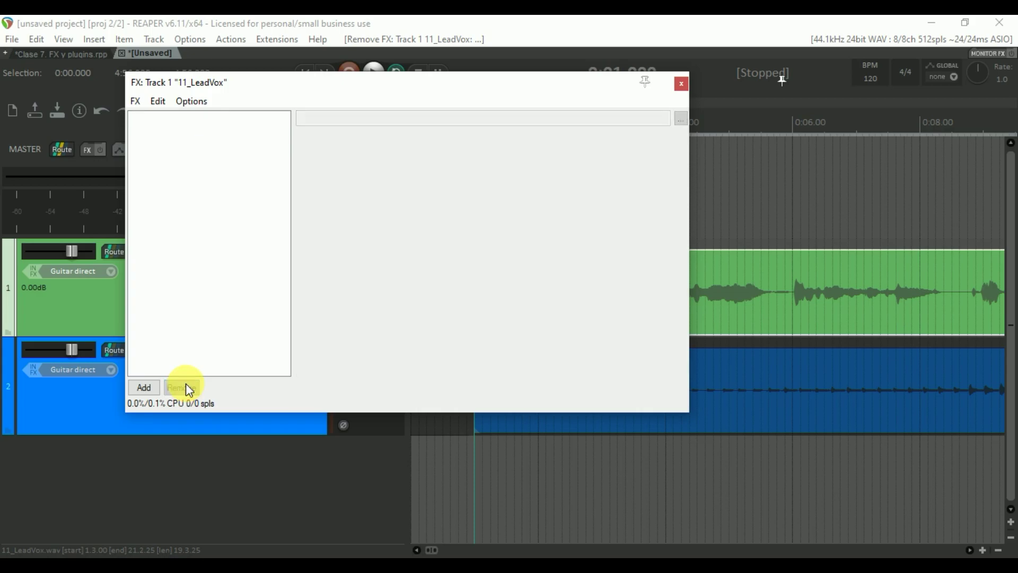
Add the ReaDelay (Cockos) effect from the Delay category to the emptied 11_LeadVox chain.
left_click_drag(528, 84, 717, 94)
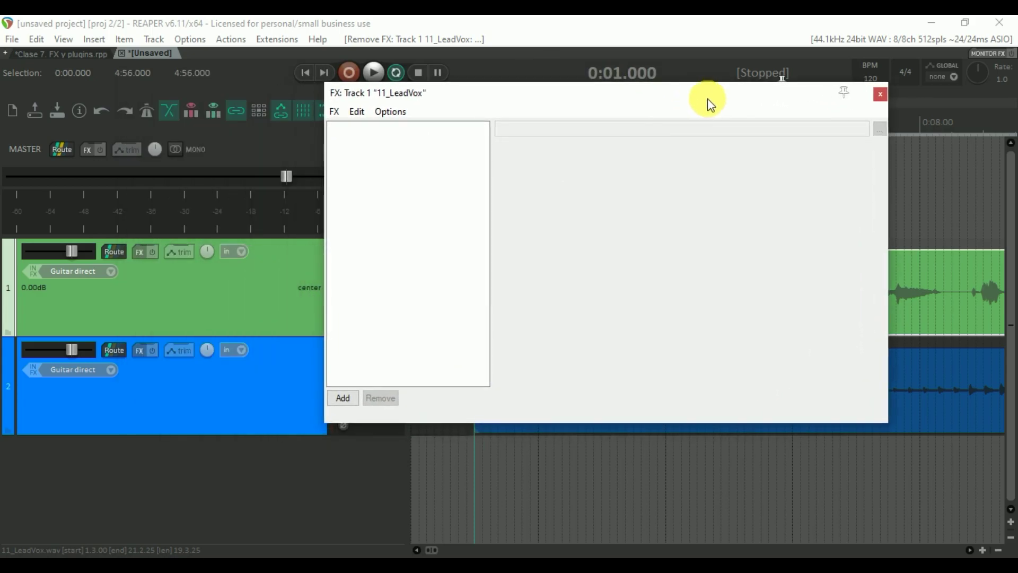
left_click(335, 112)
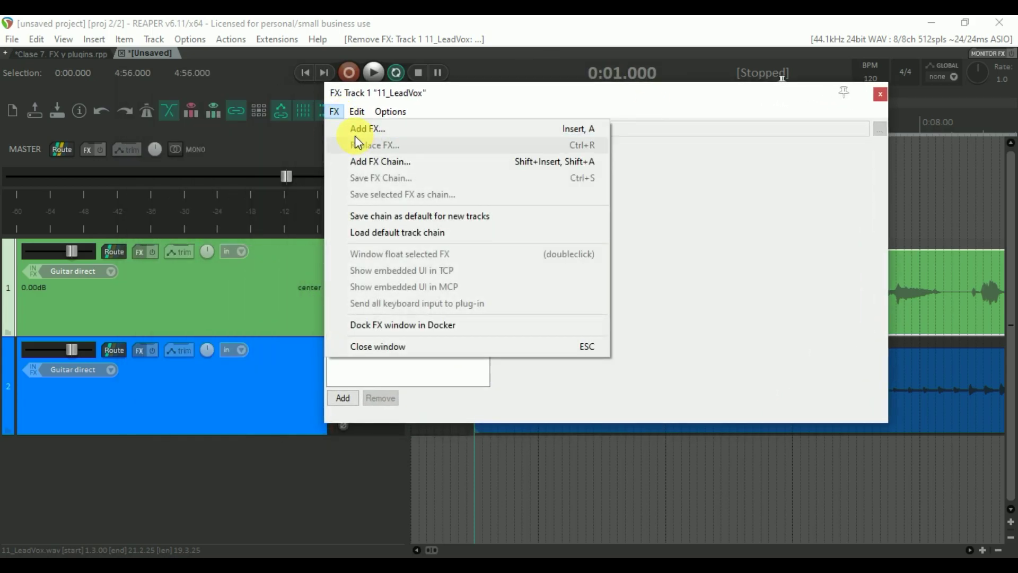
left_click(355, 133)
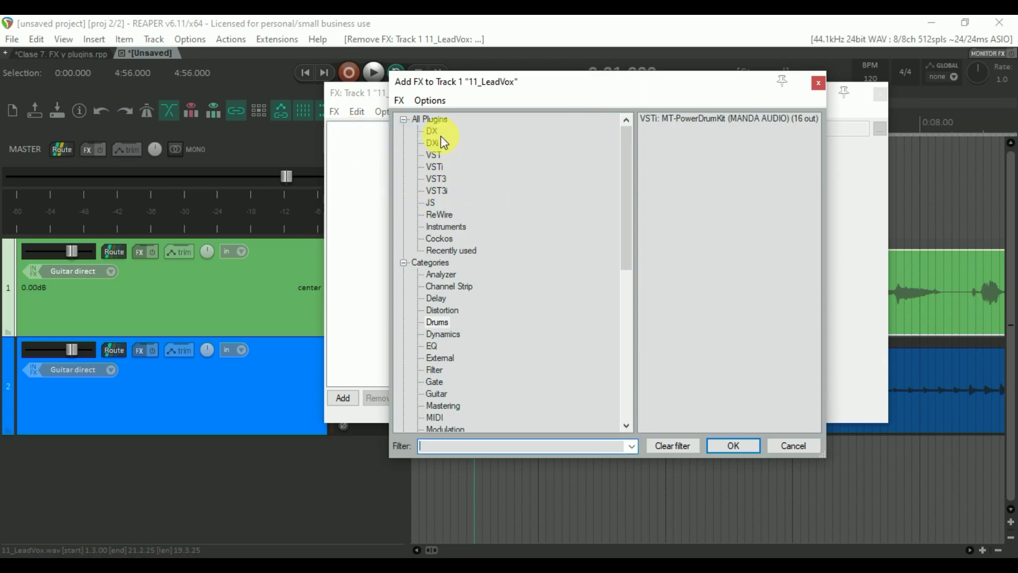
left_click(431, 119)
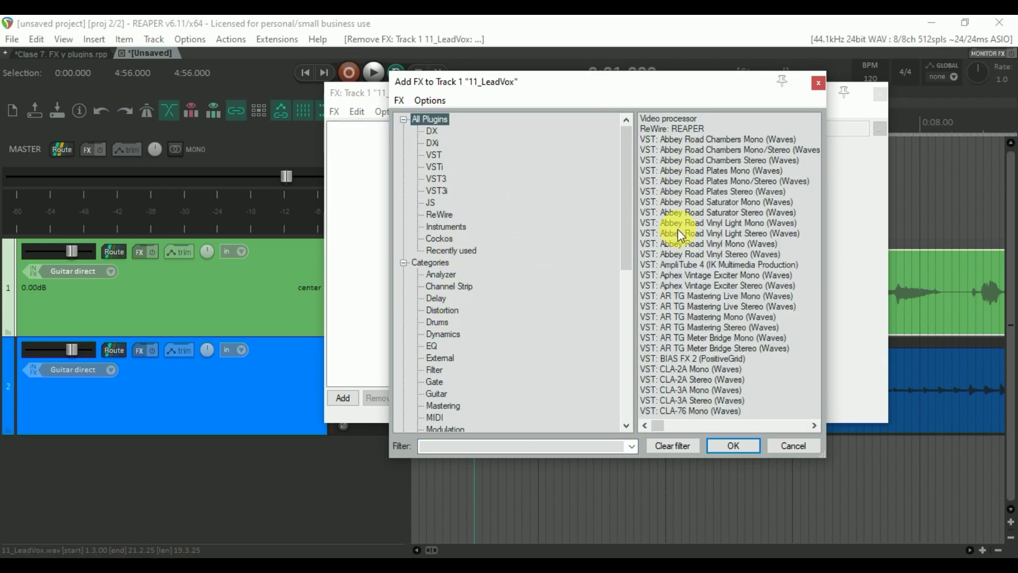
left_click(438, 298)
double_click(698, 120)
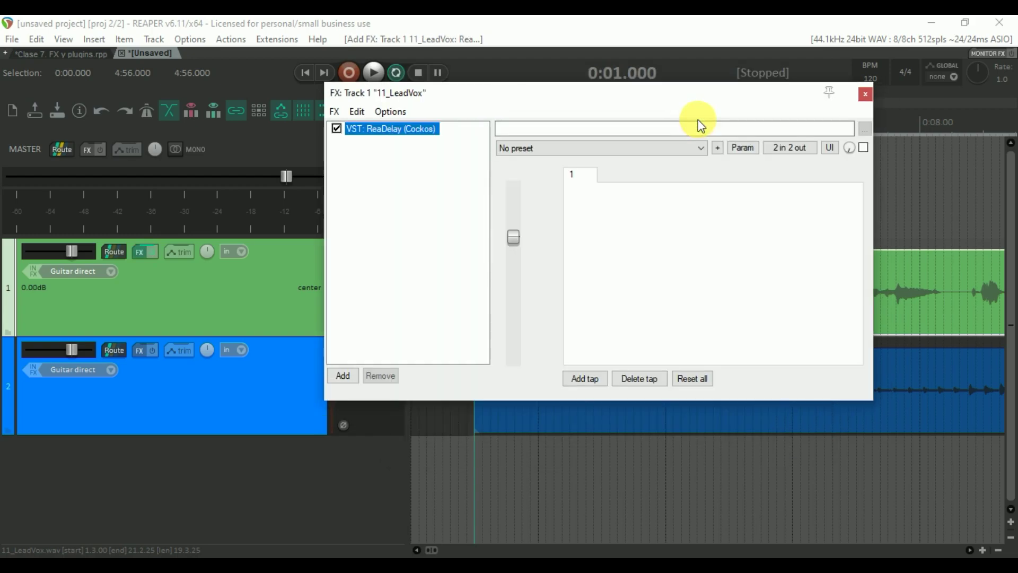
Add the ReaComp (Cockos) compressor from the Dynamics category to the 11_LeadVox effects chain.
left_click(342, 375)
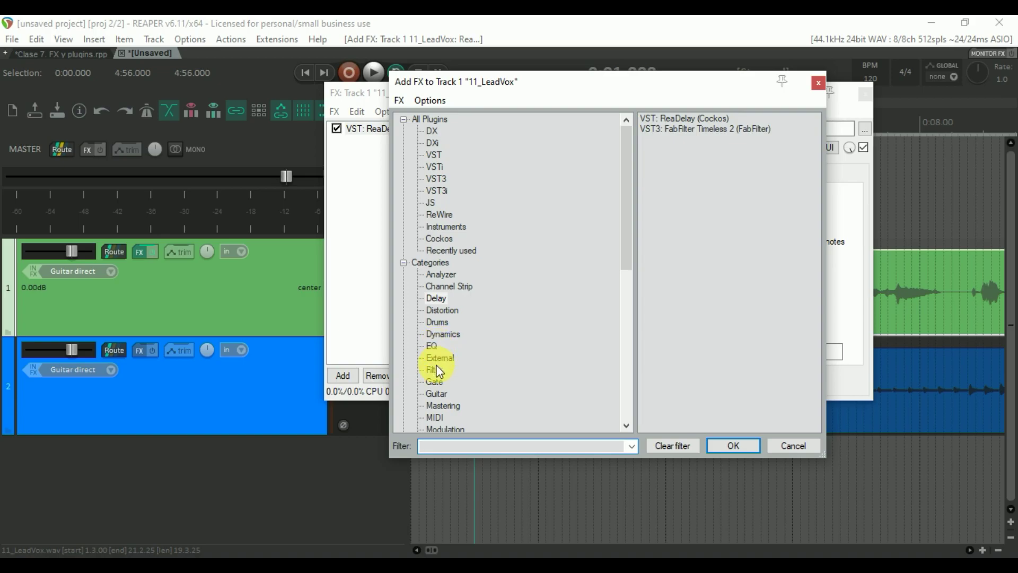
left_click(446, 334)
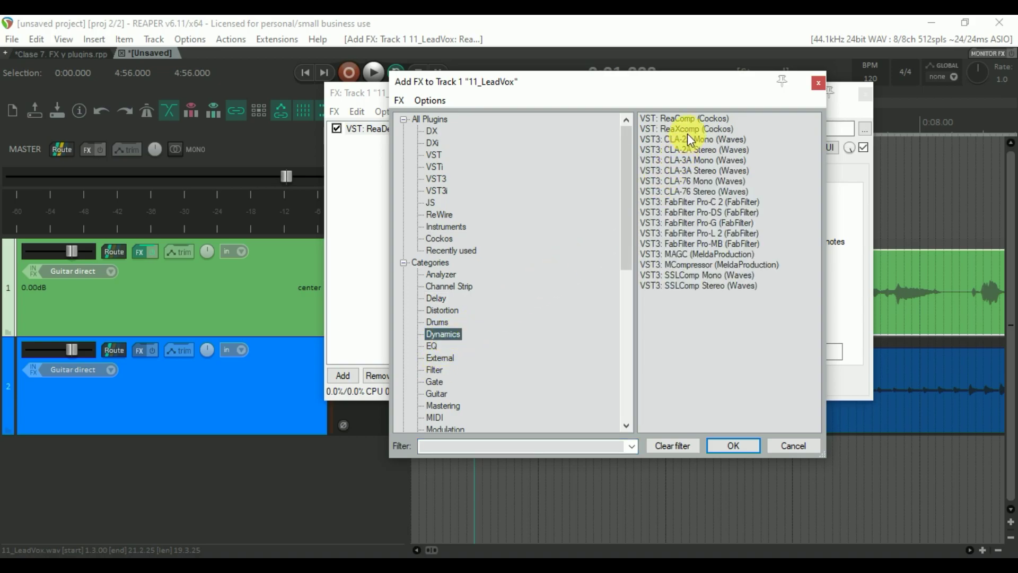
double_click(684, 118)
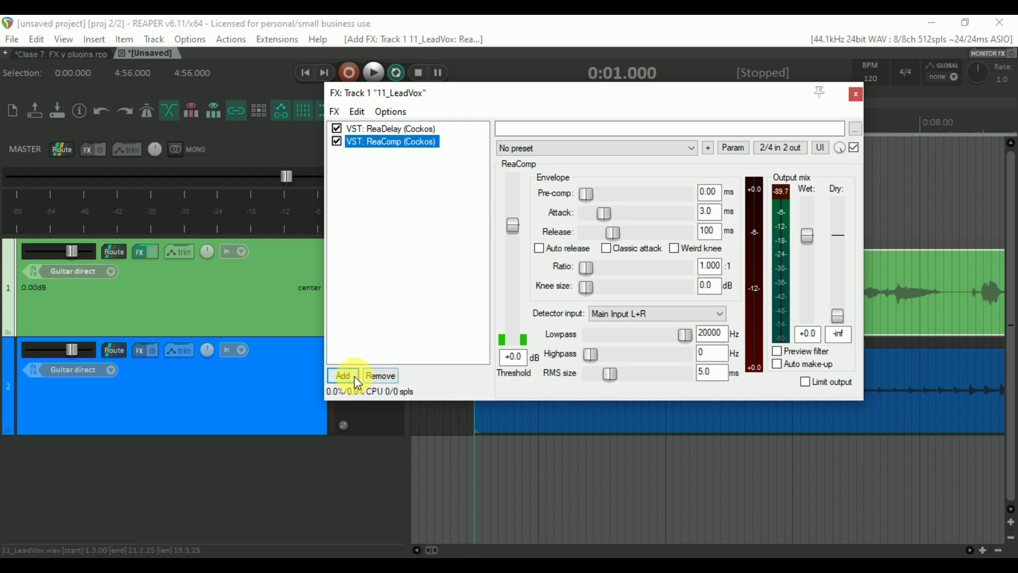
Add ReaEQ (Cockos) from the EQ category and reorder the chain as ReaEQ, ReaComp, ReaDelay.
left_click(350, 376)
left_click(431, 345)
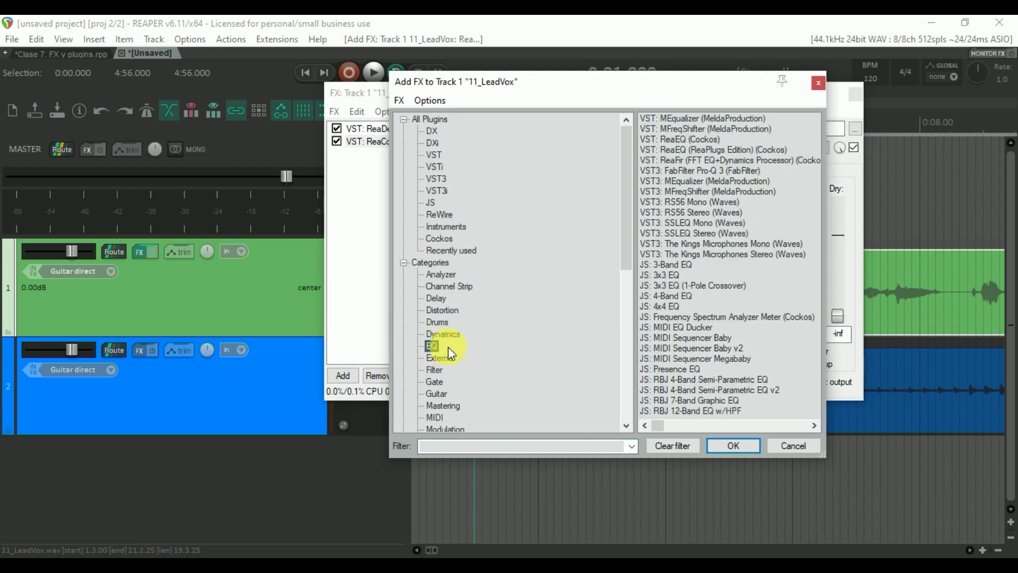
double_click(695, 141)
left_click_drag(414, 133, 408, 139)
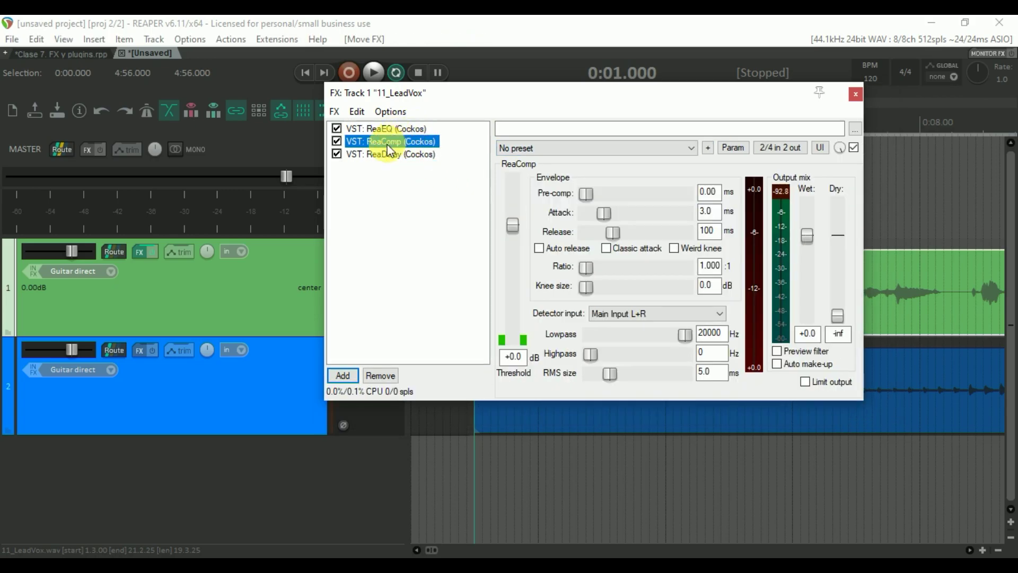
Save the three 11_LeadVox effects as an FX chain, overwriting Efectos para voz.RfxChain, and close the effects window.
left_click(352, 128)
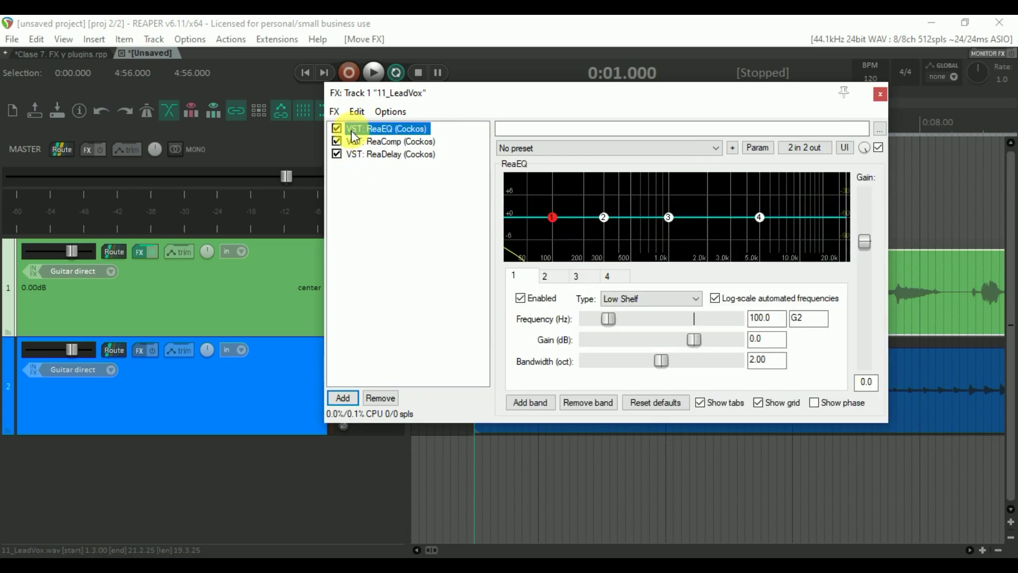
left_click(361, 154, "shift")
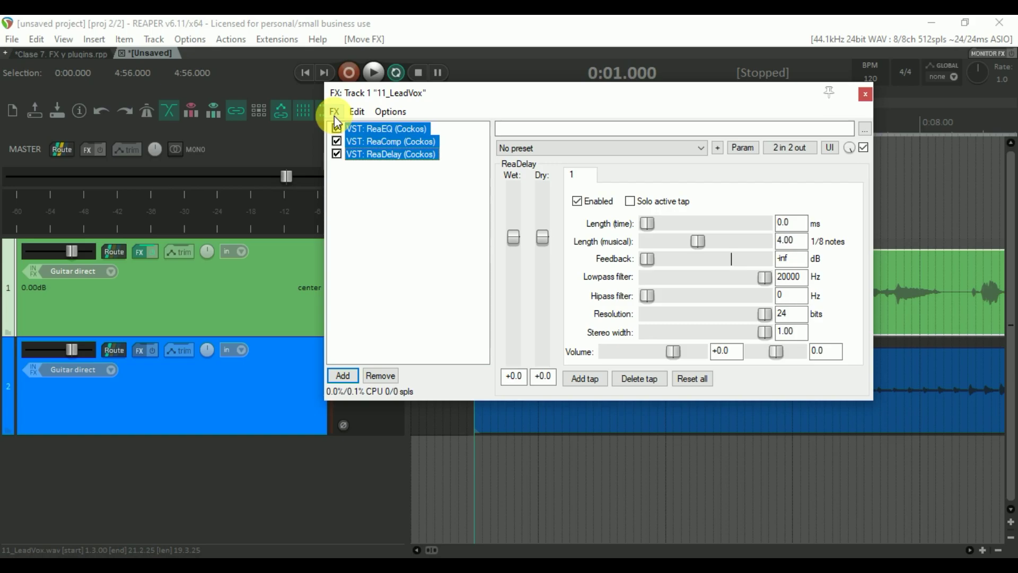
left_click(334, 113)
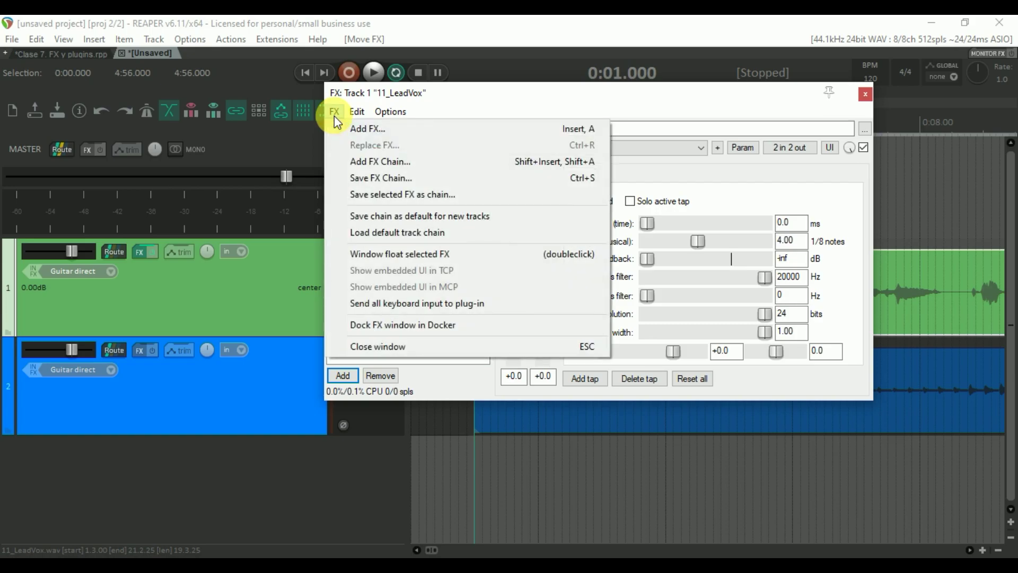
left_click(359, 179)
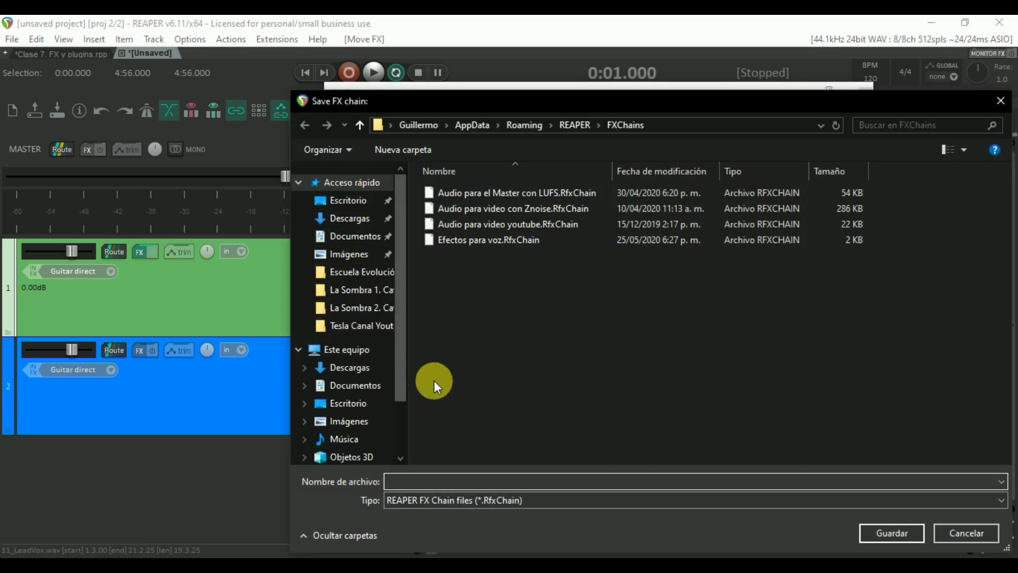
left_click(466, 241)
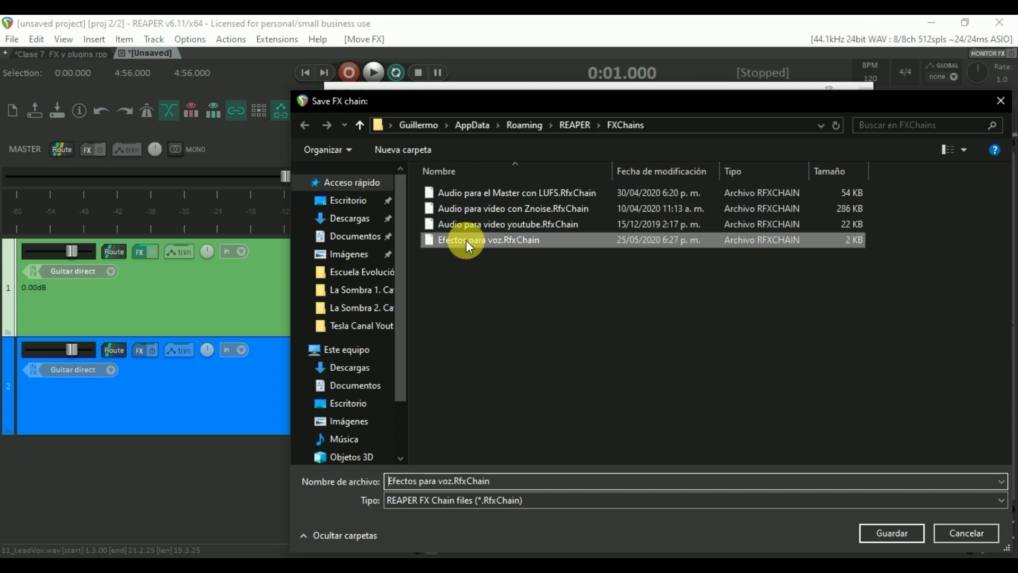
left_click(886, 532)
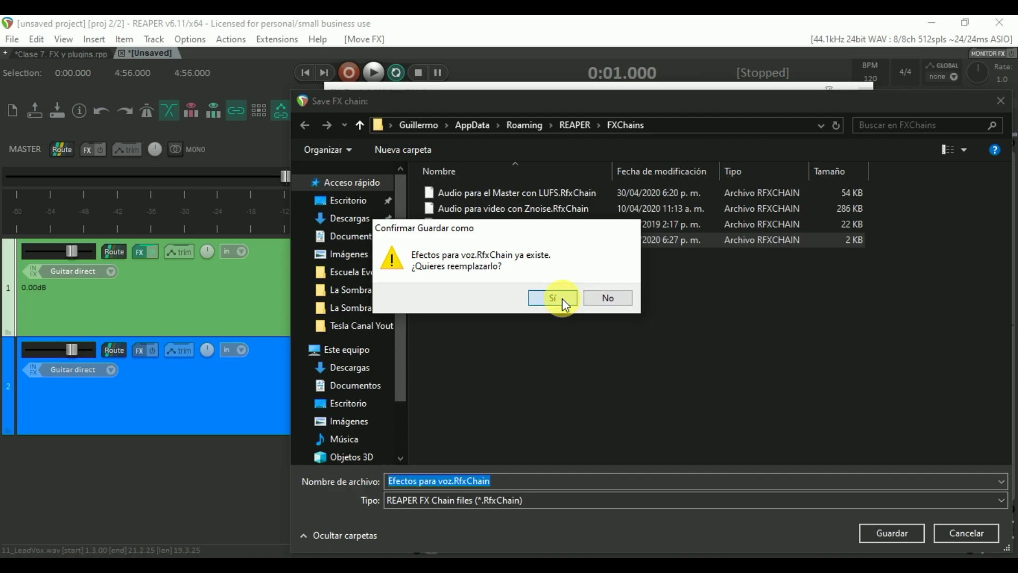
left_click(553, 298)
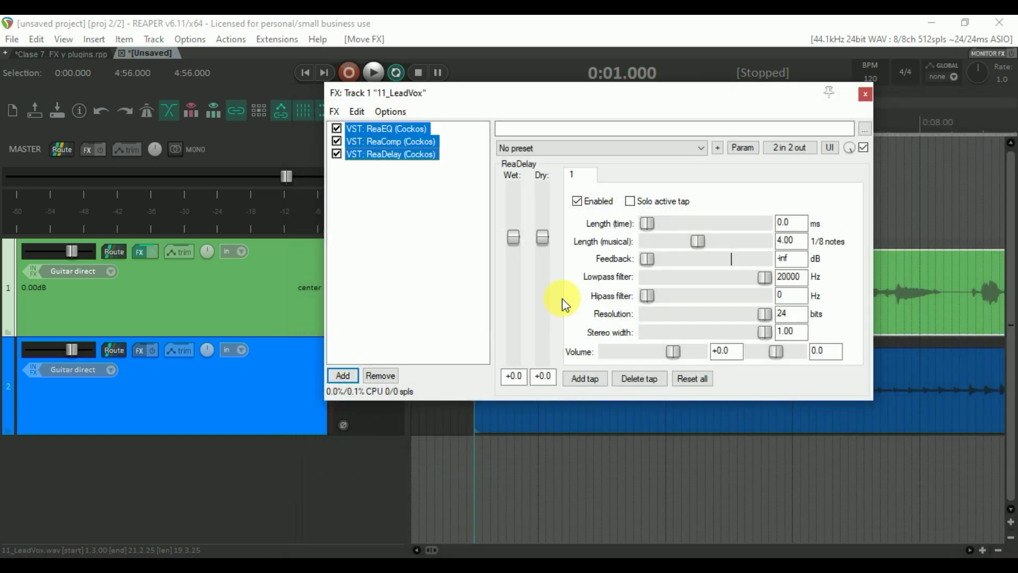
left_click(865, 95)
Remove ReaEQ, ReaComp and ReaDelay from the 11_LeadVox track and close its effects window.
left_click(138, 251)
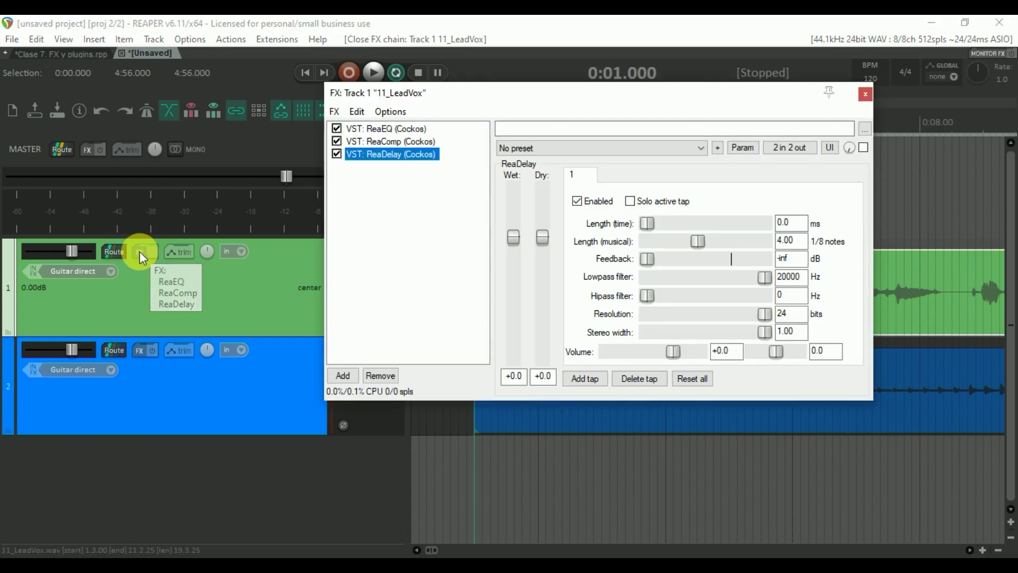
left_click(386, 132, "shift")
left_click(377, 398)
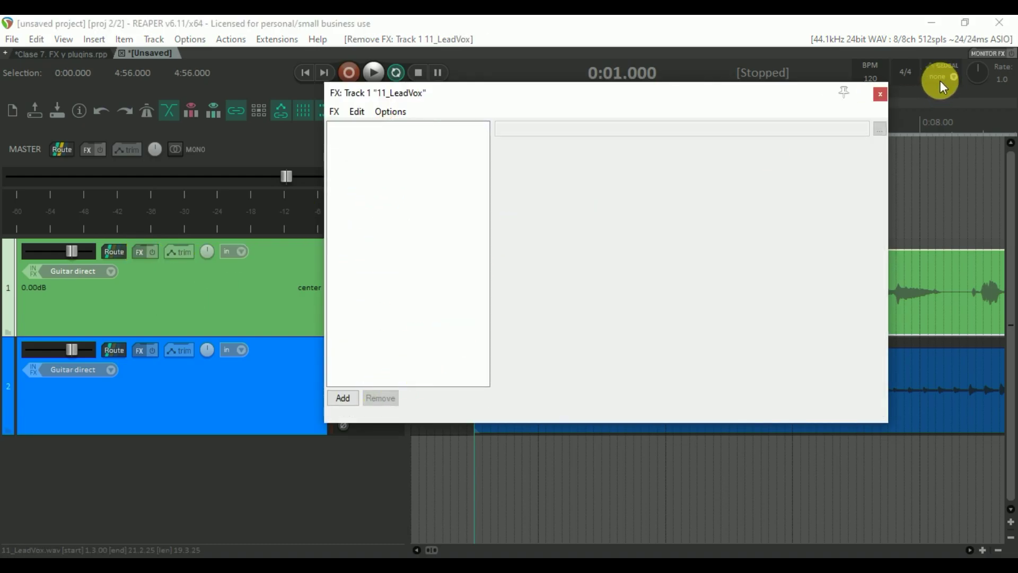
left_click(878, 96)
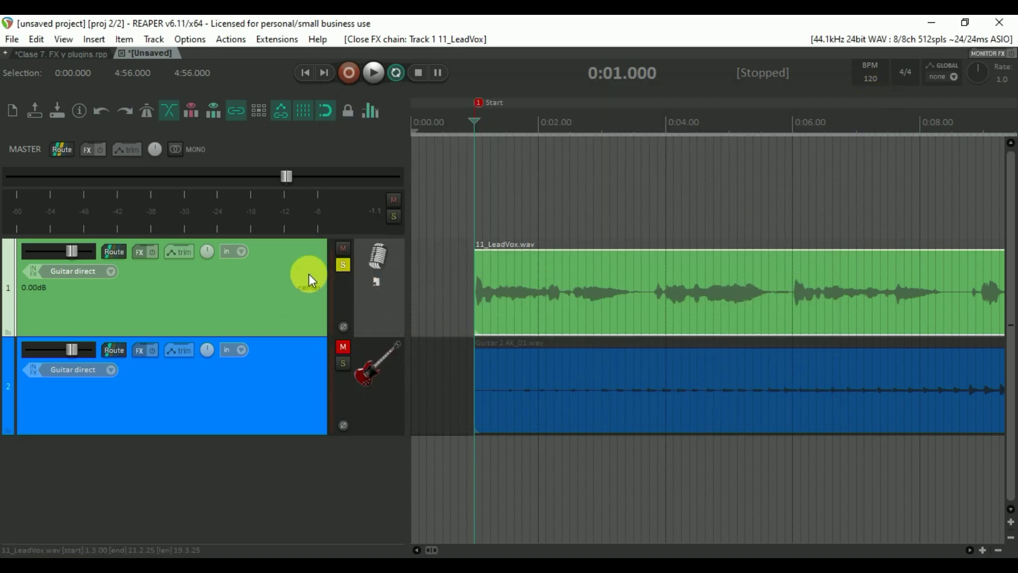
Load the saved "Efectos para voz" FX chain onto the 11_LeadVox track.
right_click(138, 251)
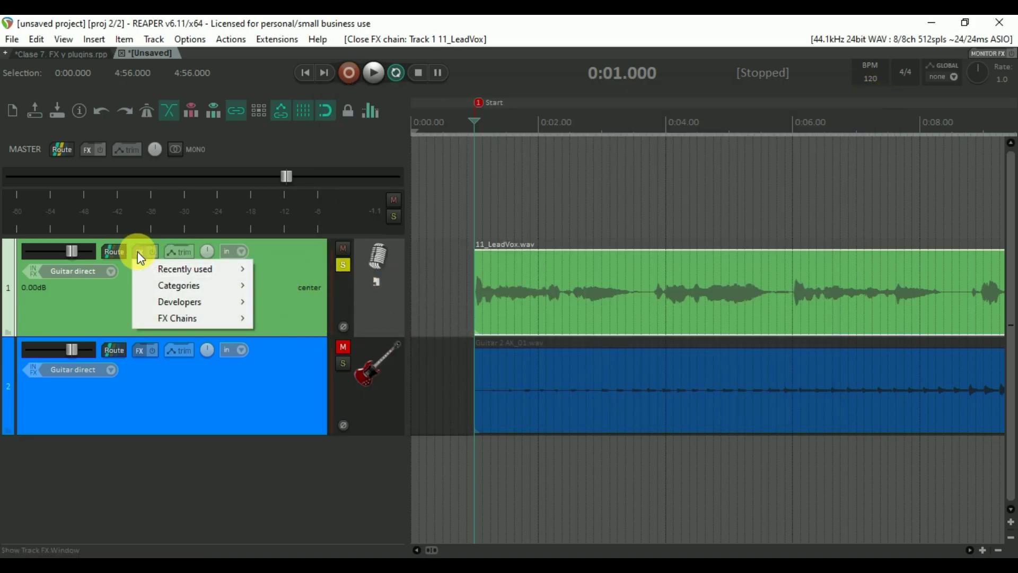
mouse_move(161, 318)
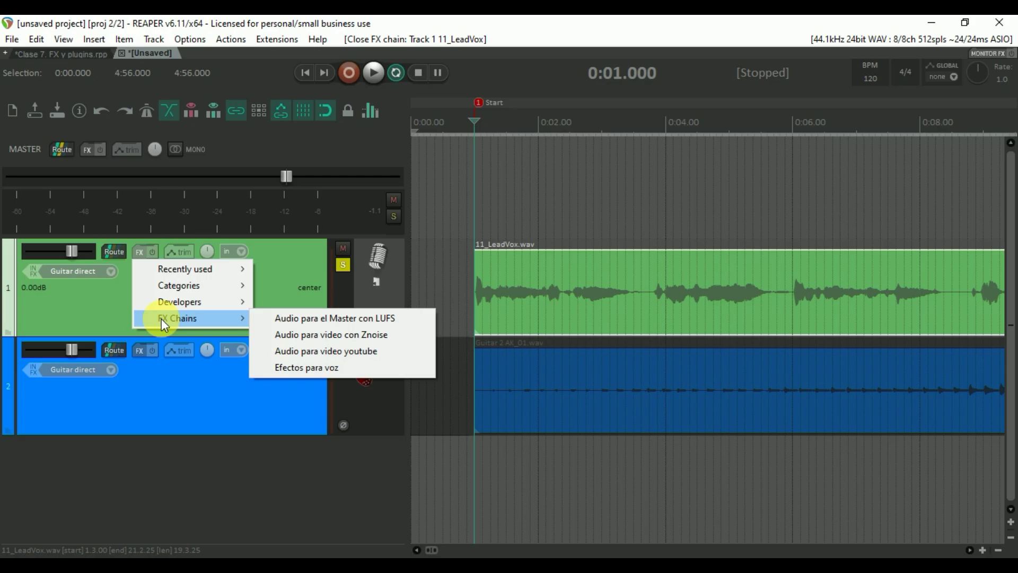
left_click(312, 371)
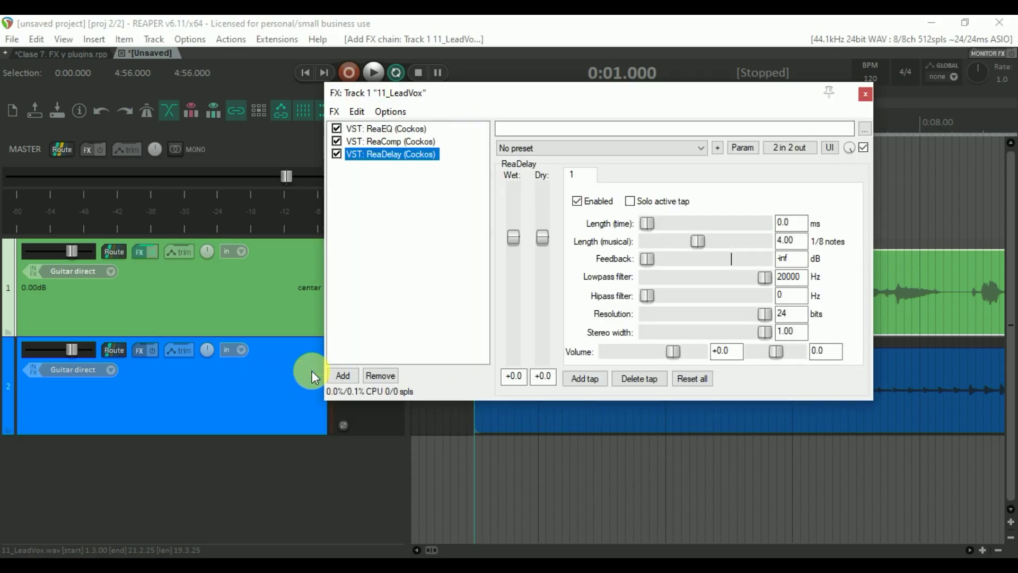
Look through the loaded ReaEQ, ReaComp and ReaDelay settings, close the effects window and briefly play the vocal.
left_click(408, 143)
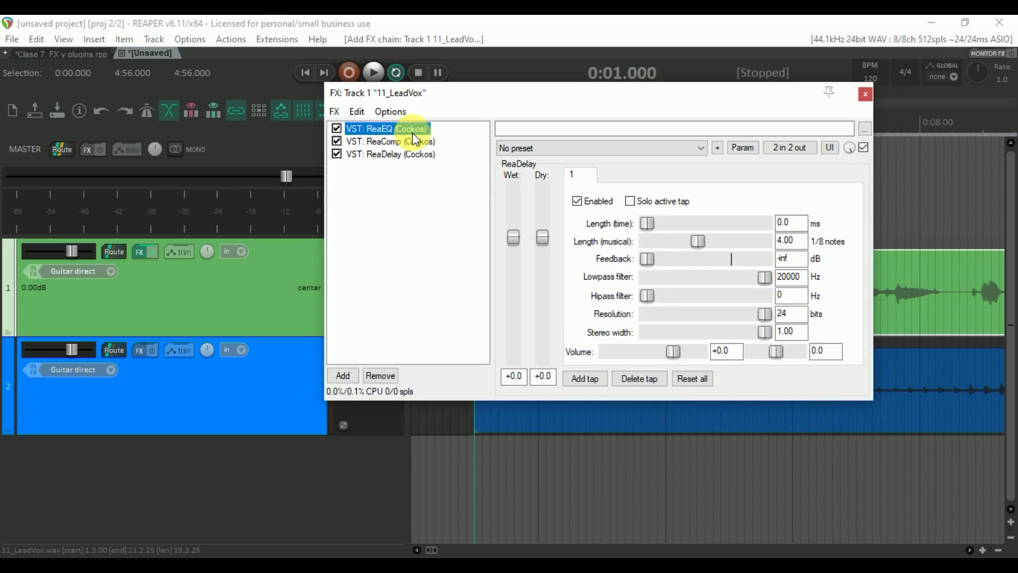
left_click(415, 142)
left_click(415, 153)
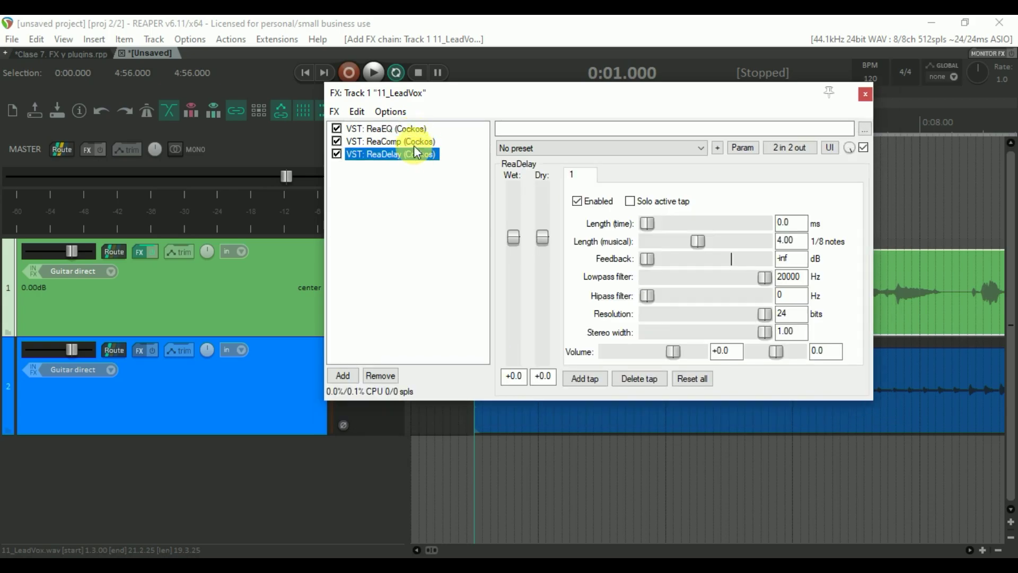
left_click(412, 130)
left_click(413, 142)
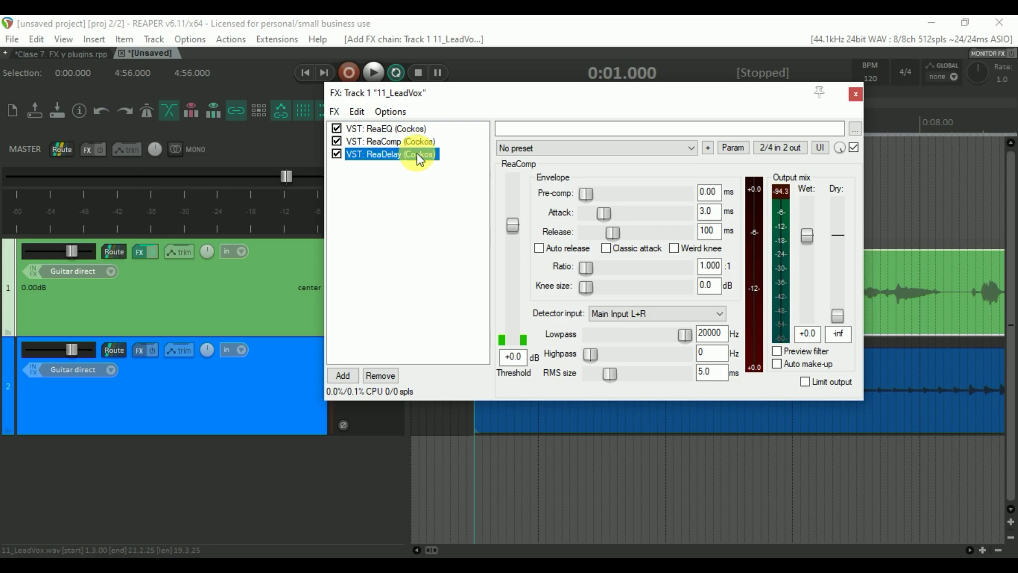
left_click(417, 155)
left_click(856, 94)
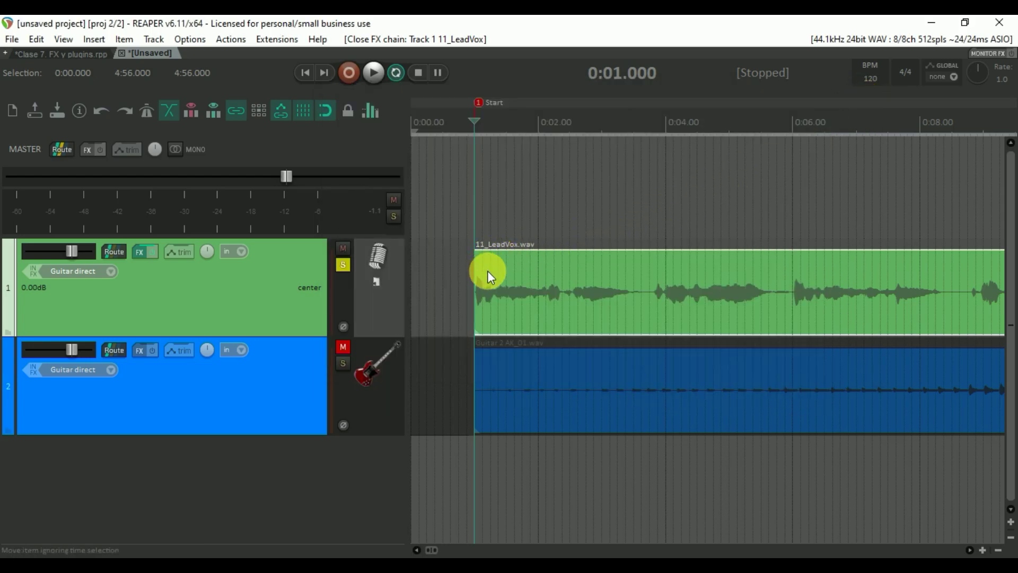
key("space")
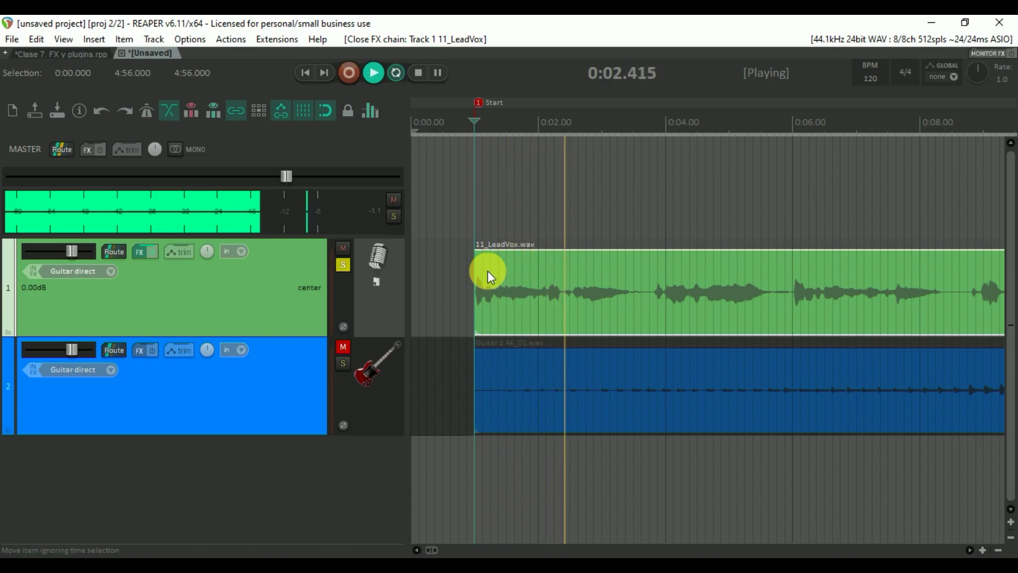
key("space")
Reopen the 11_LeadVox effects chain and apply the "stock - small room" preset to ReaDelay.
left_click(140, 252)
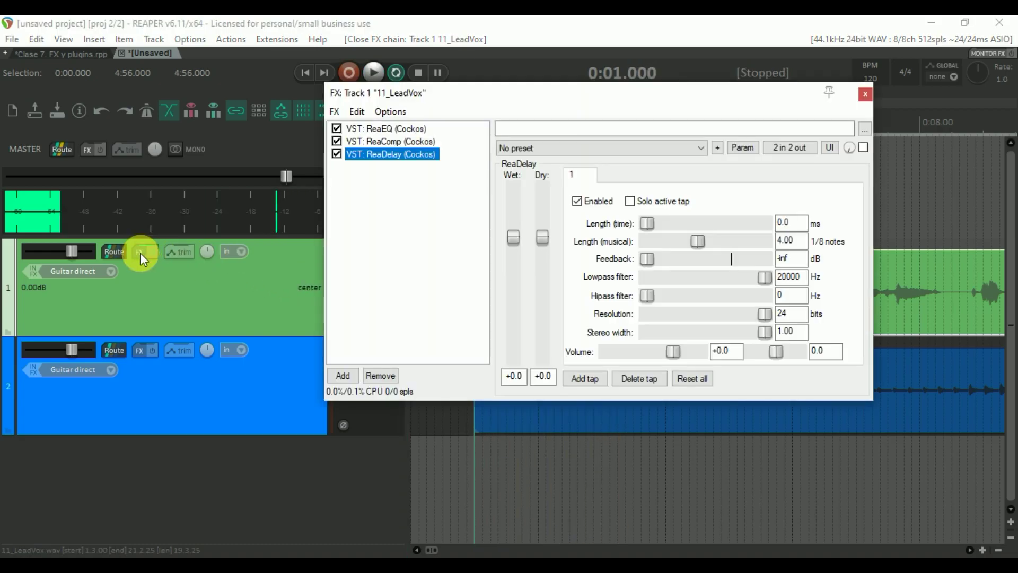
left_click(394, 129)
left_click(406, 142)
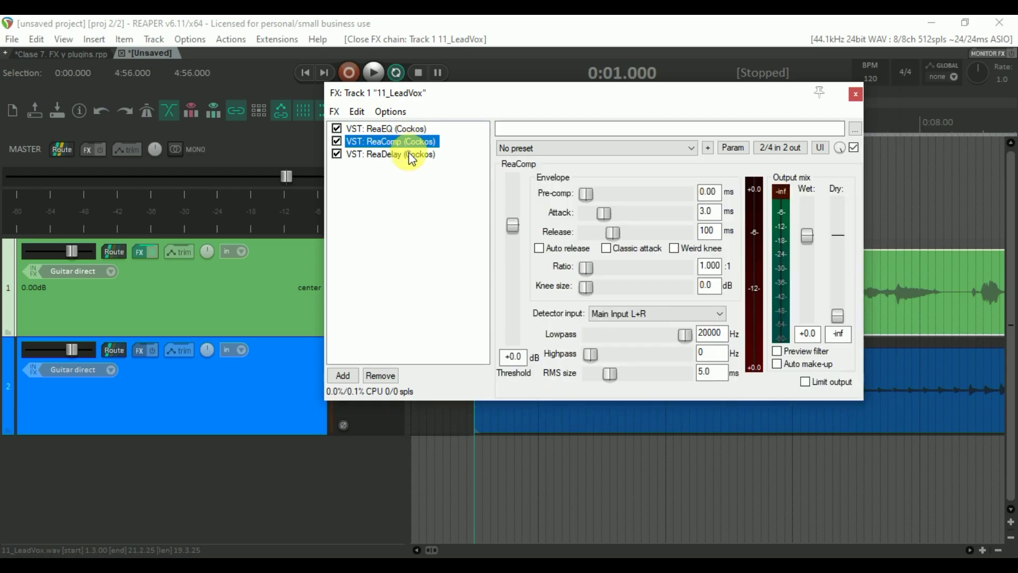
left_click(411, 155)
left_click(504, 148)
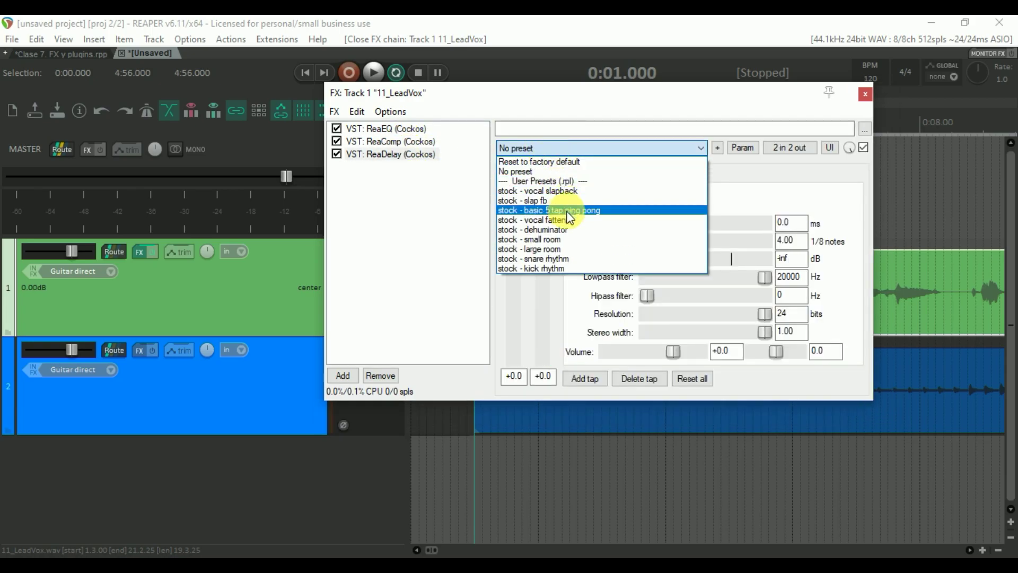
left_click(578, 239)
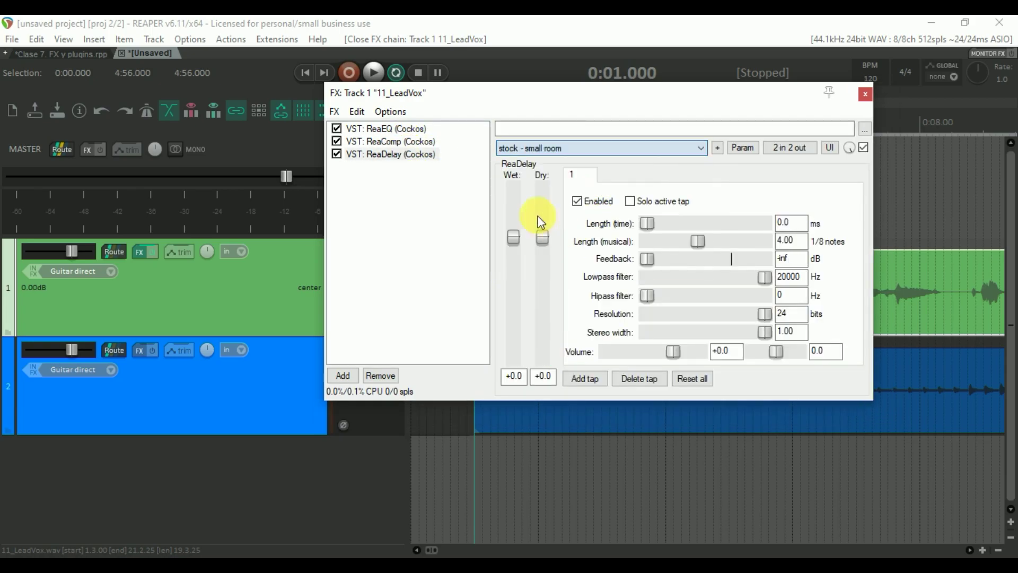
Apply the "stock - Modern Vocal" preset to ReaComp in the 11_LeadVox chain.
left_click(419, 142)
left_click(549, 149)
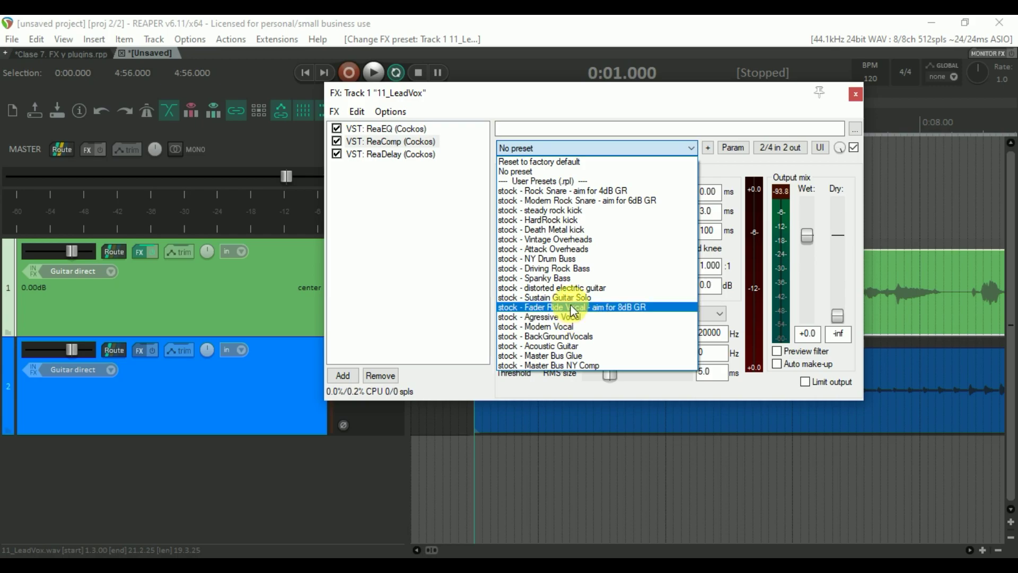
left_click(573, 326)
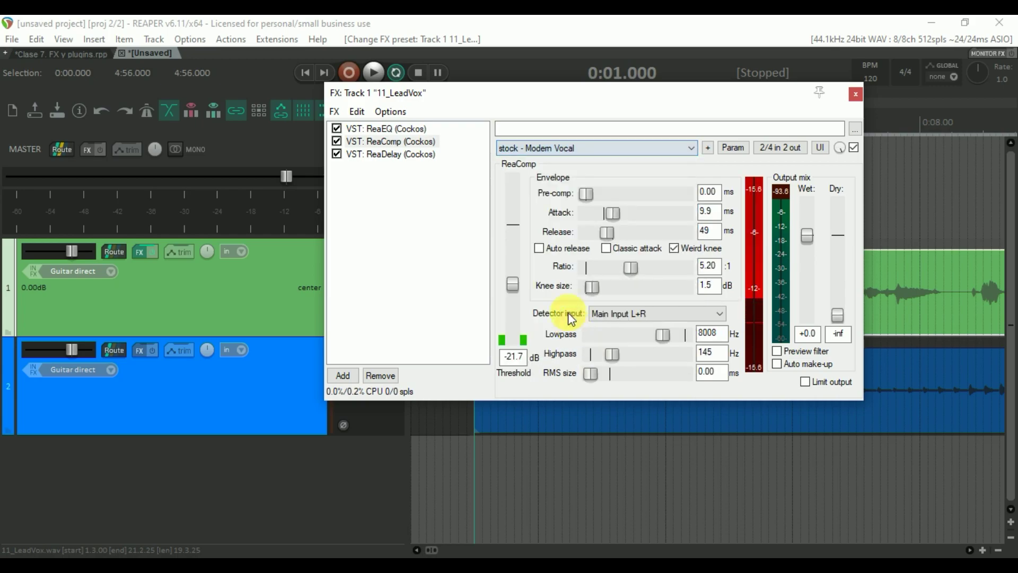
Apply the "stock - Wide male vocal" preset to ReaEQ in the 11_LeadVox chain.
left_click(410, 128)
left_click(569, 149)
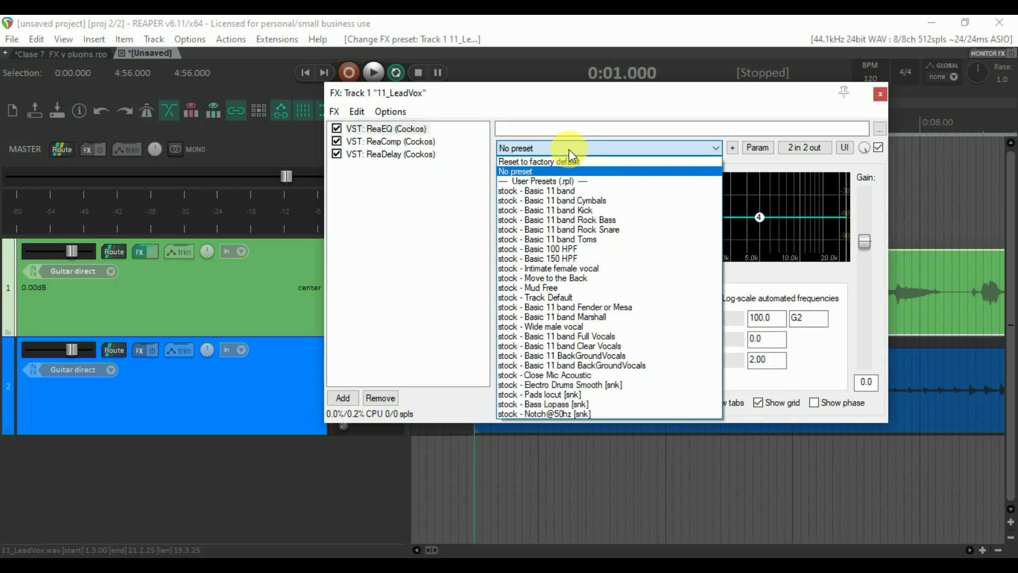
left_click(581, 326)
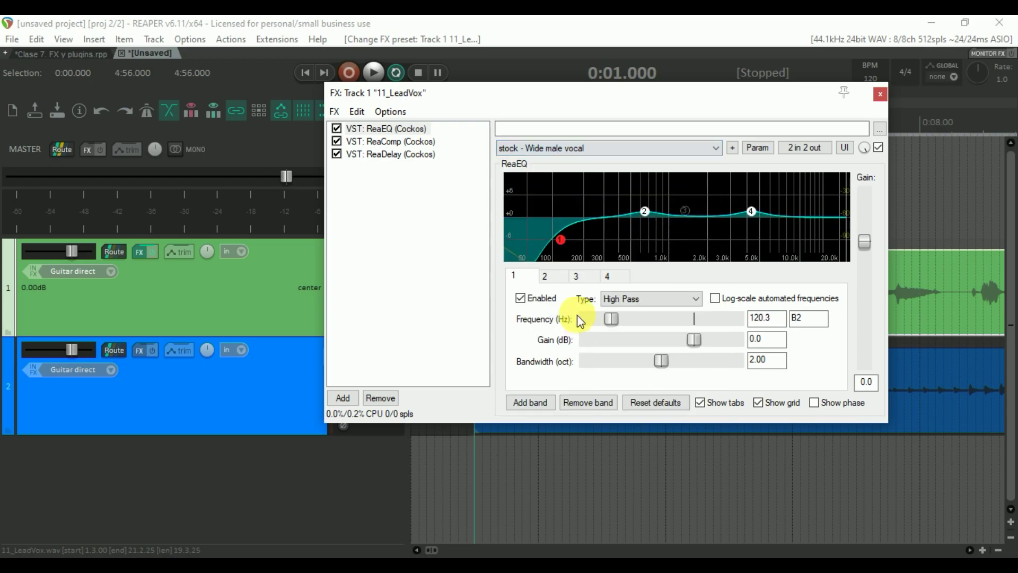
Close the effects window and play back the processed 11_LeadVox vocal for a few seconds.
left_click(880, 94)
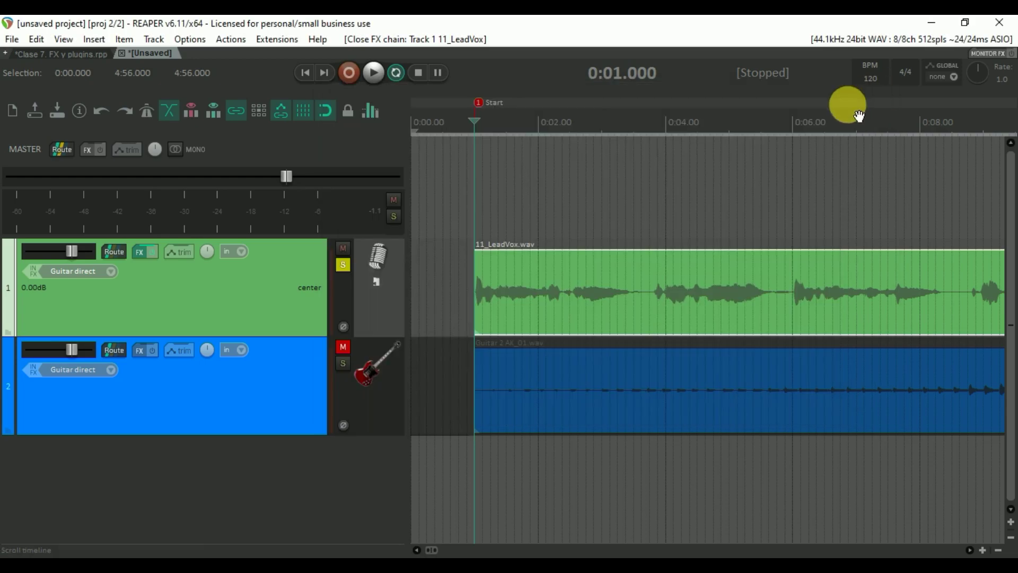
key("space")
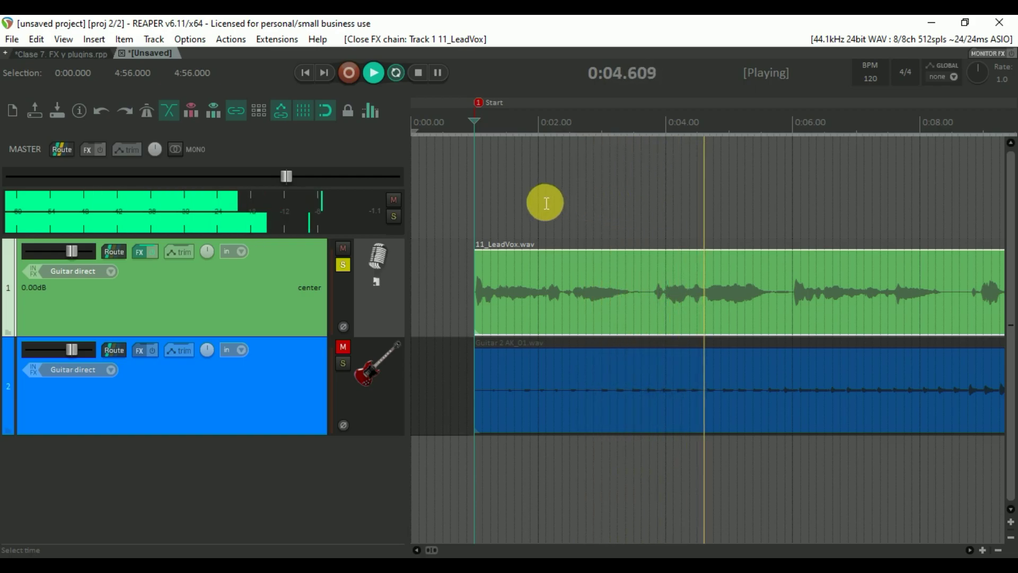
key("space")
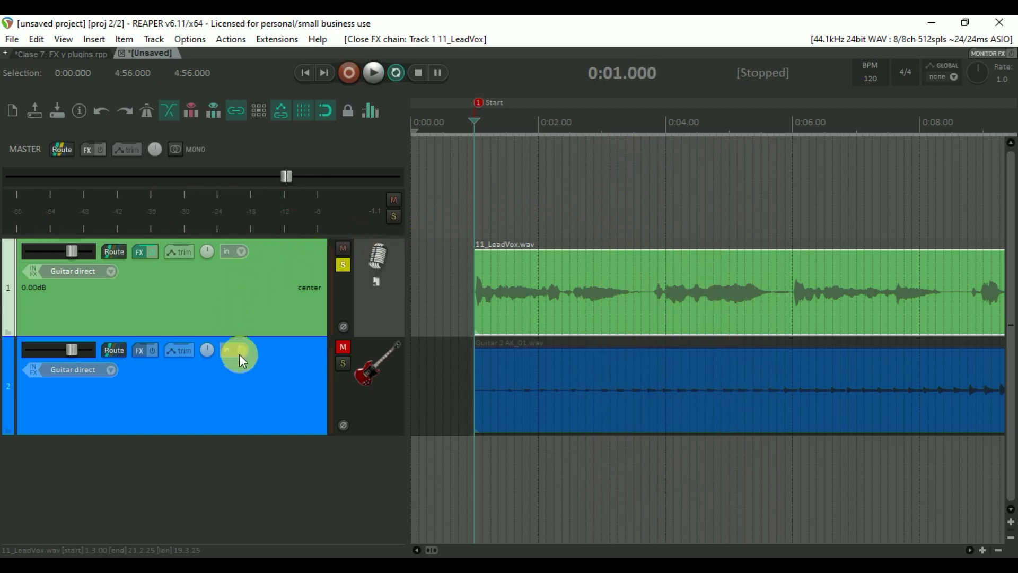
Add a new empty track below the guitar track.
double_click(182, 458)
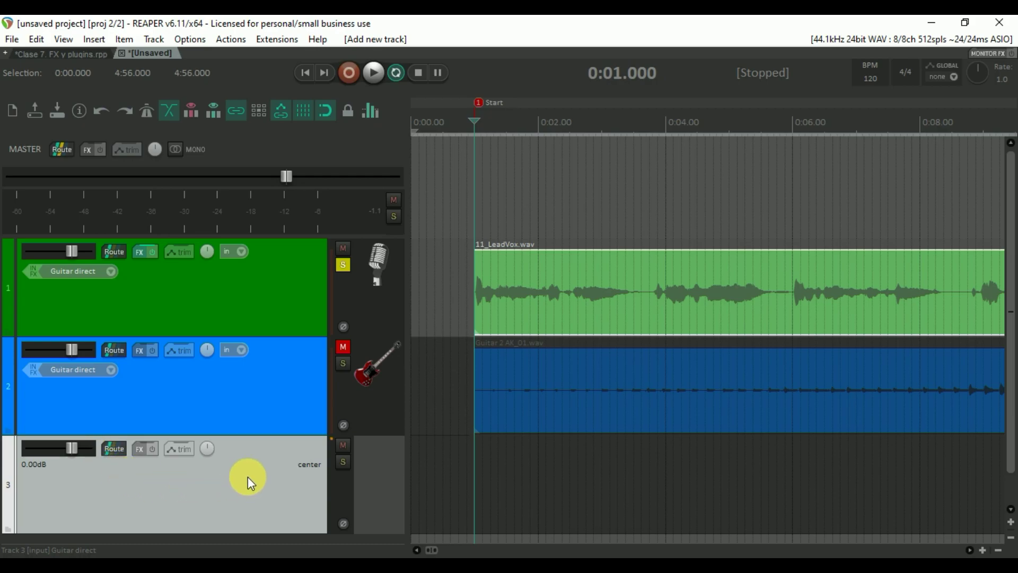
Name the new empty track "delay" in the mixer and close the mixer.
key("ctrl+m")
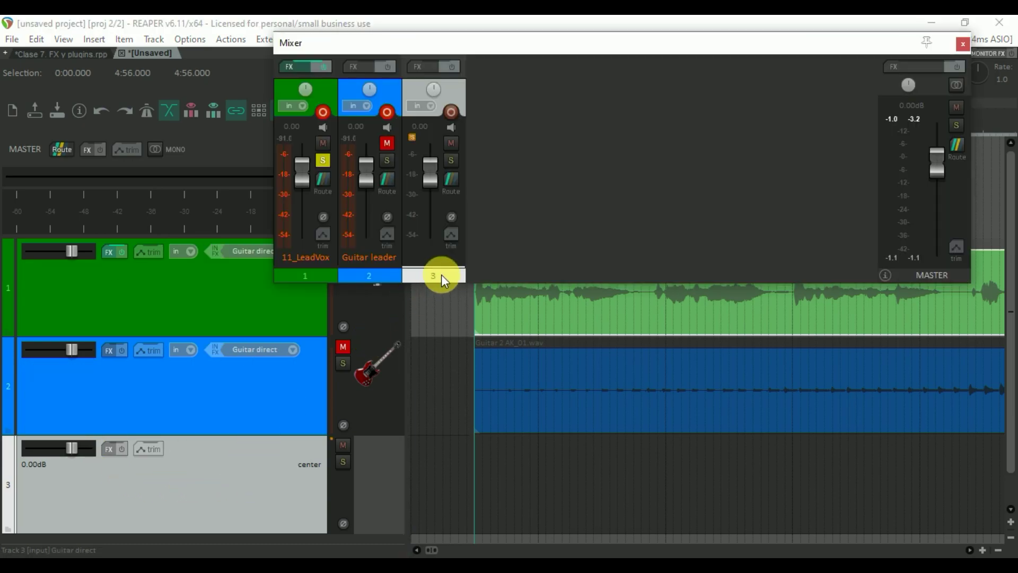
double_click(440, 261)
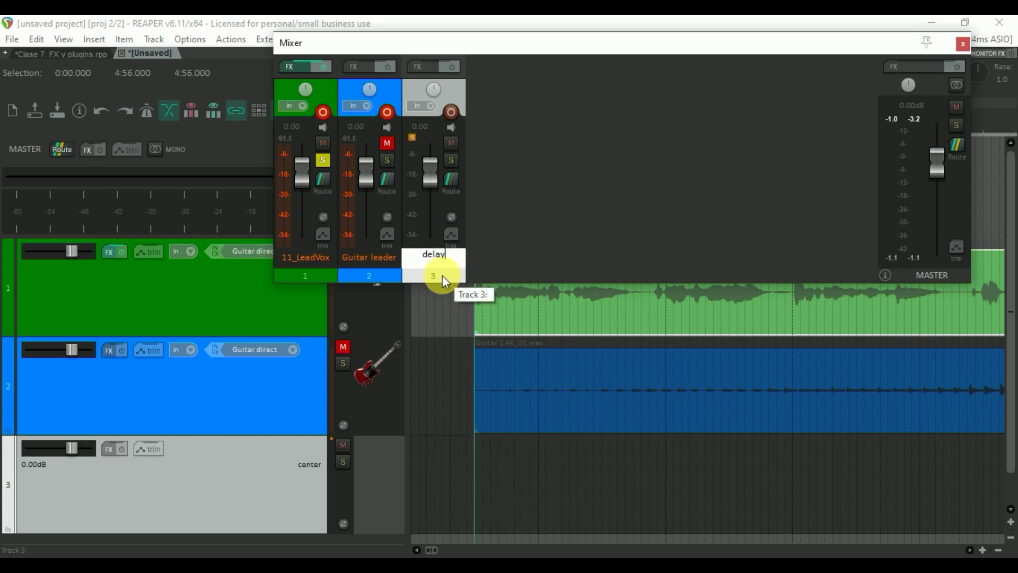
key("Return")
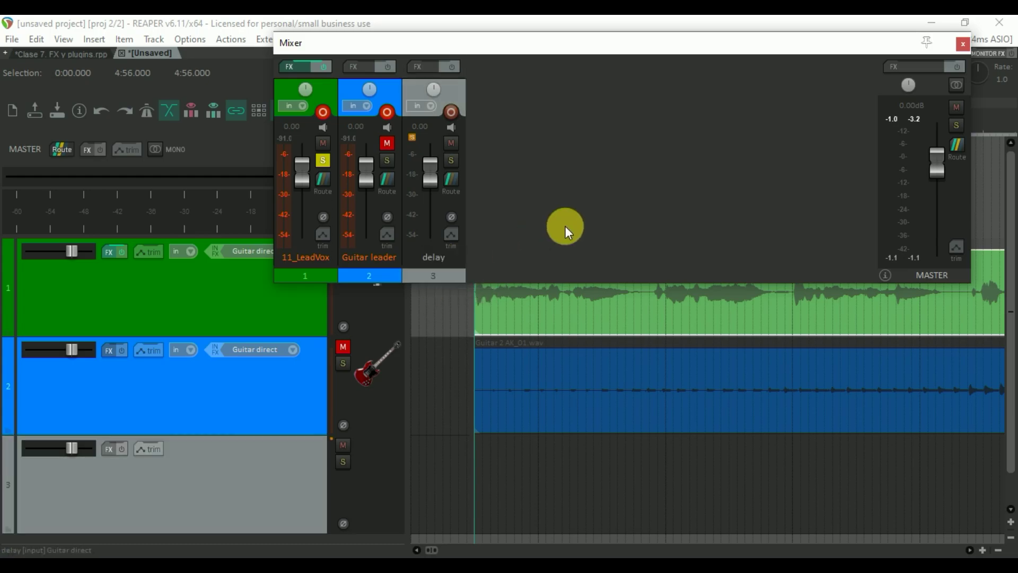
left_click(963, 44)
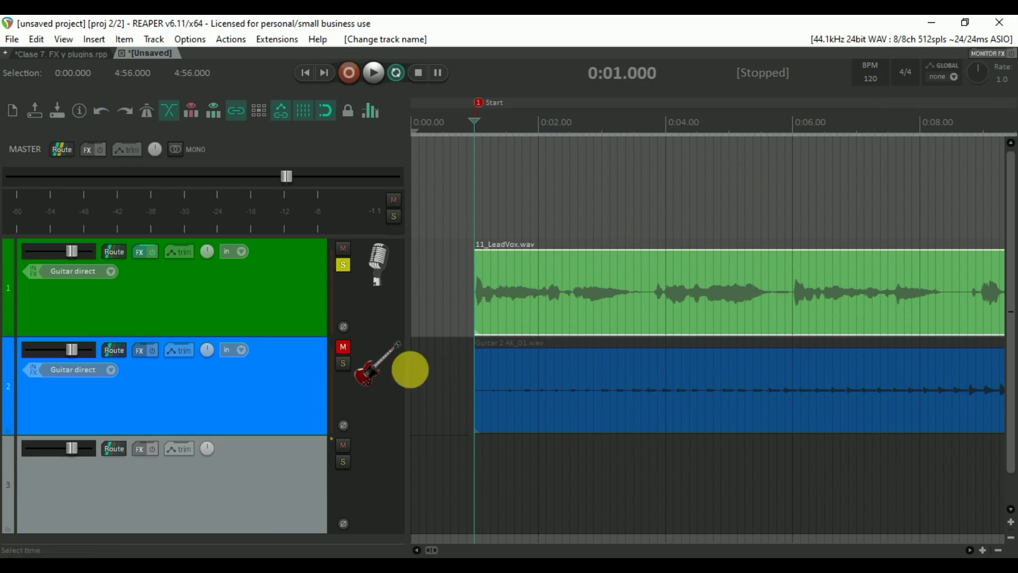
Add ReaDelay to the delay track, apply its "stock - small room" preset, and close the effects window.
left_click(138, 451)
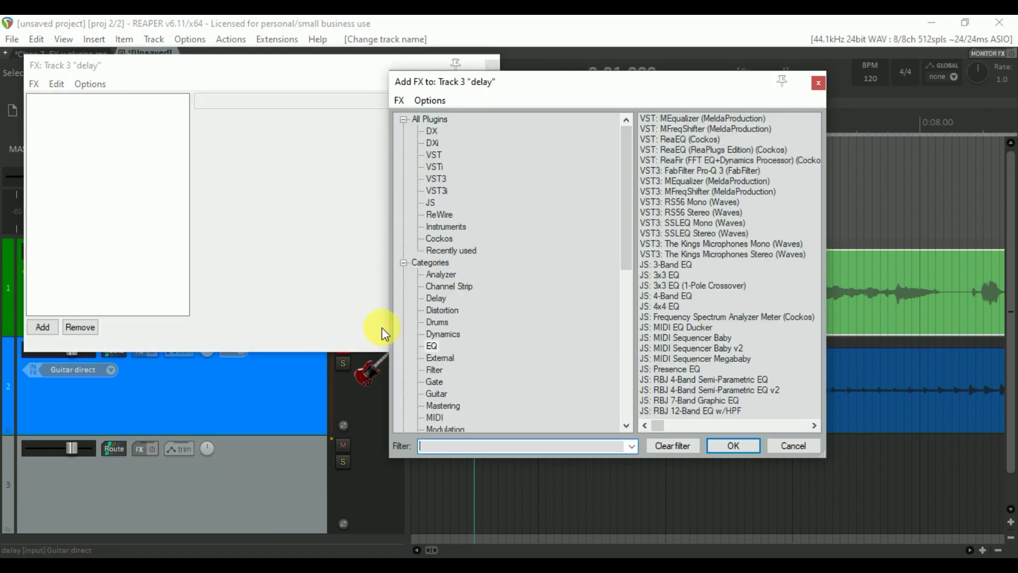
left_click(440, 299)
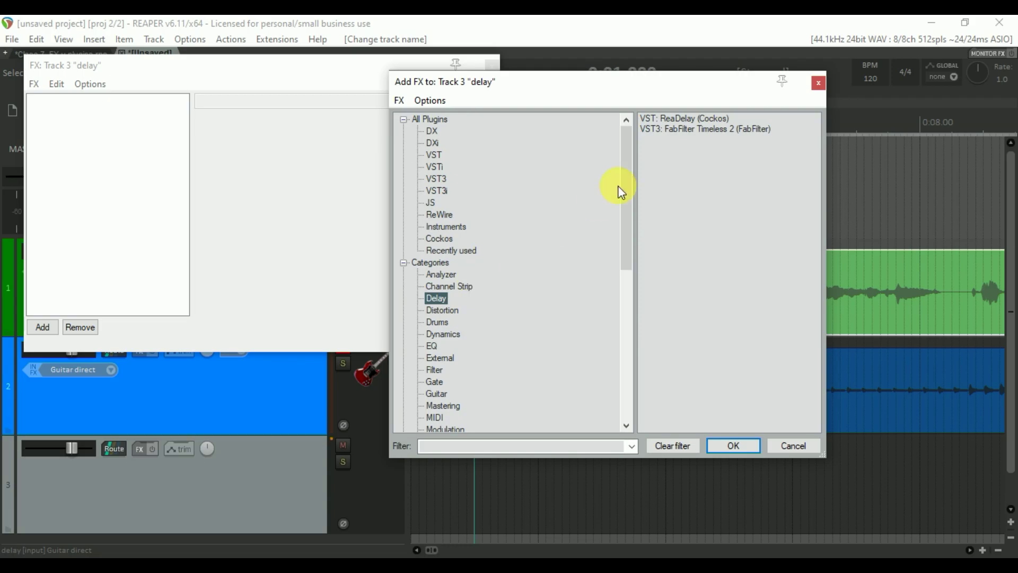
double_click(696, 118)
left_click(366, 120)
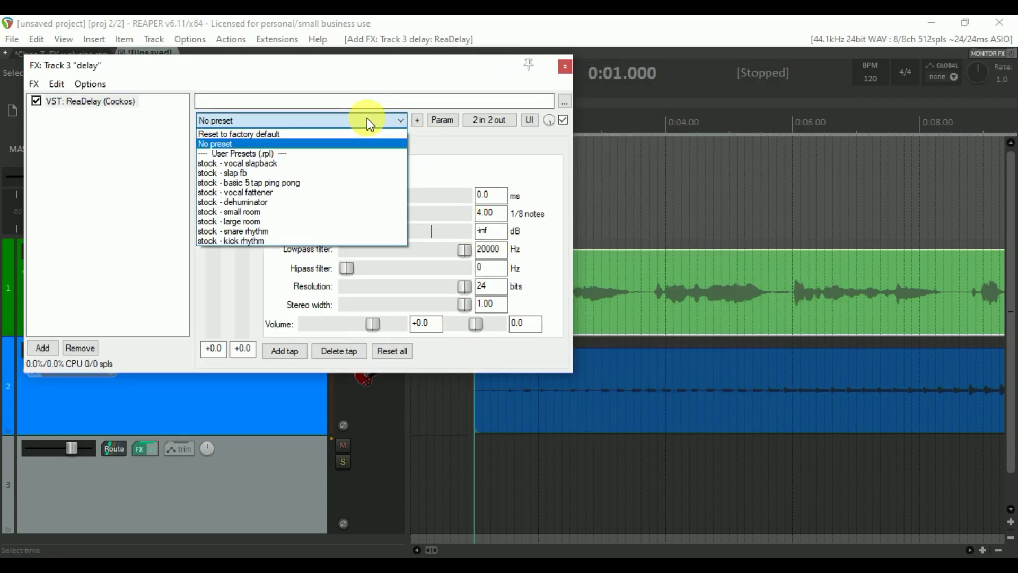
left_click(259, 211)
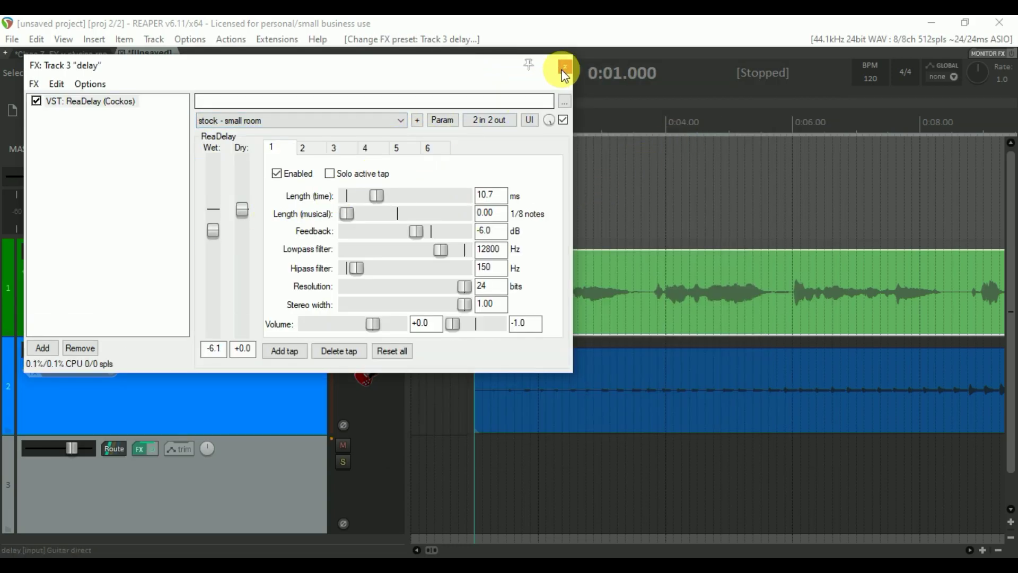
left_click(565, 66)
Remove ReaEQ, ReaComp and ReaDelay from the 11_LeadVox track and close its effects window.
right_click(135, 256)
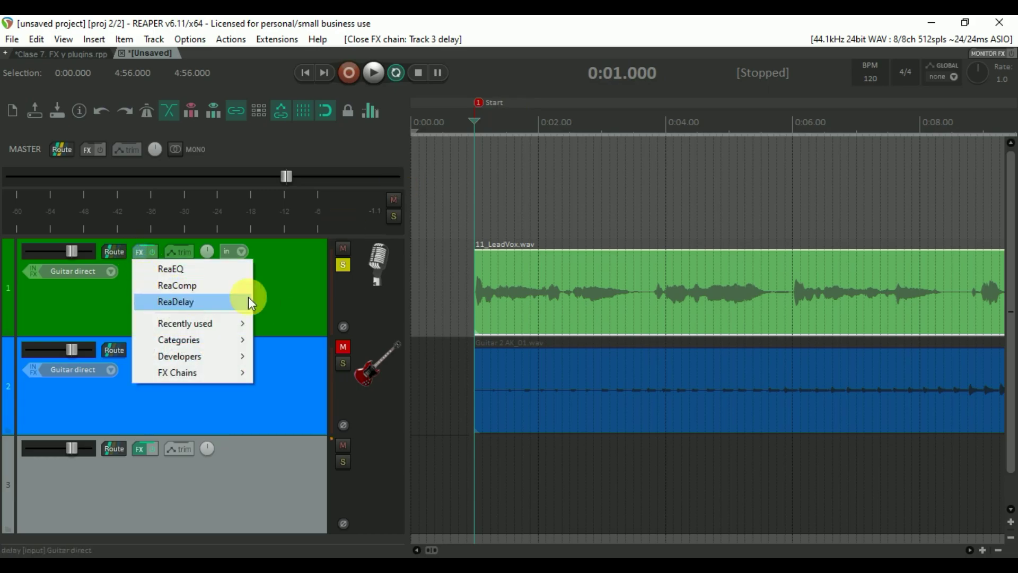
left_click(248, 301)
left_click(139, 249)
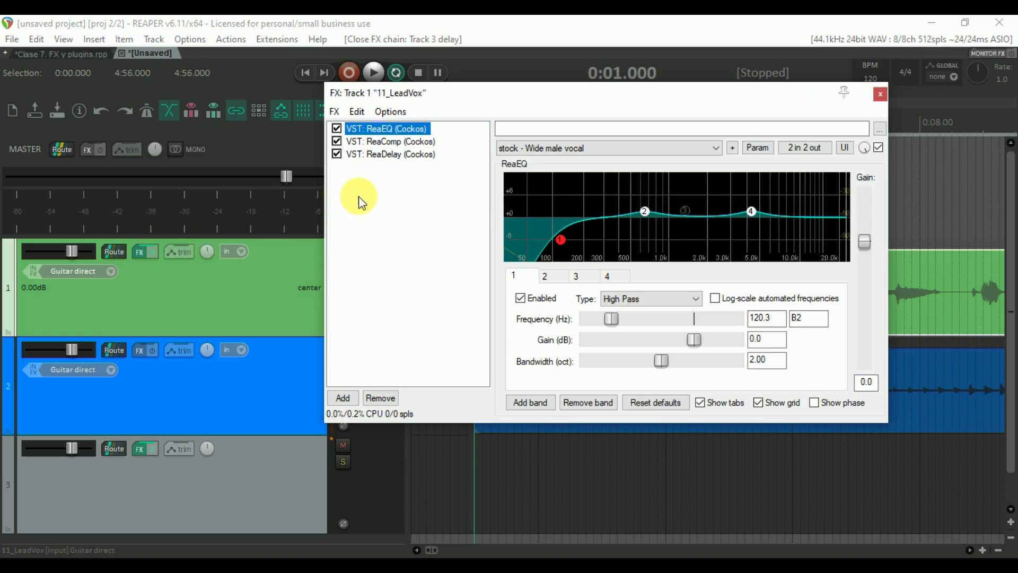
left_click(383, 156, "shift")
left_click(383, 371)
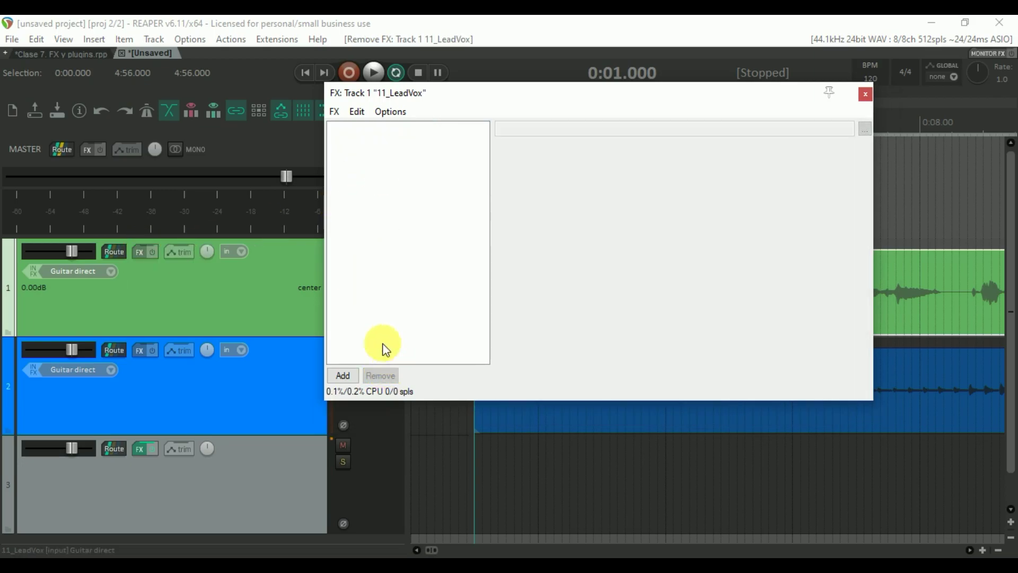
left_click(865, 95)
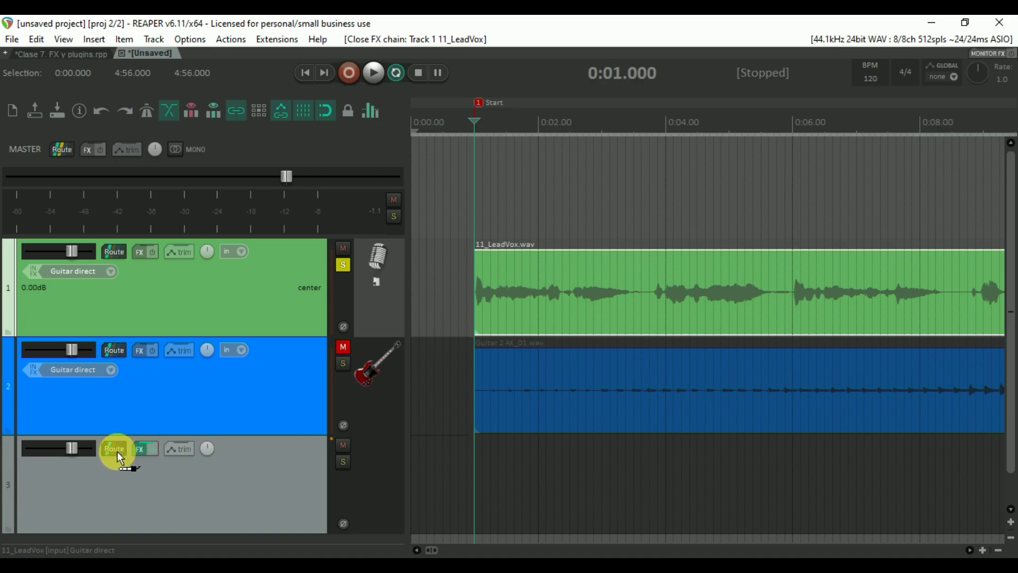
Create a send from the 11_LeadVox track to the delay track and turn off the master send of 11_LeadVox.
left_click_drag(118, 453, 119, 453)
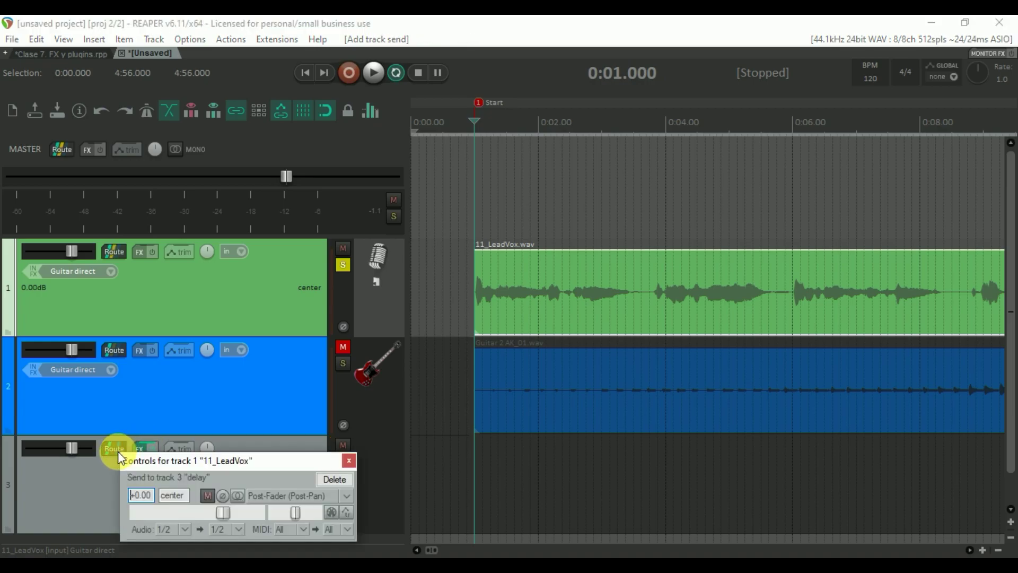
left_click(349, 459)
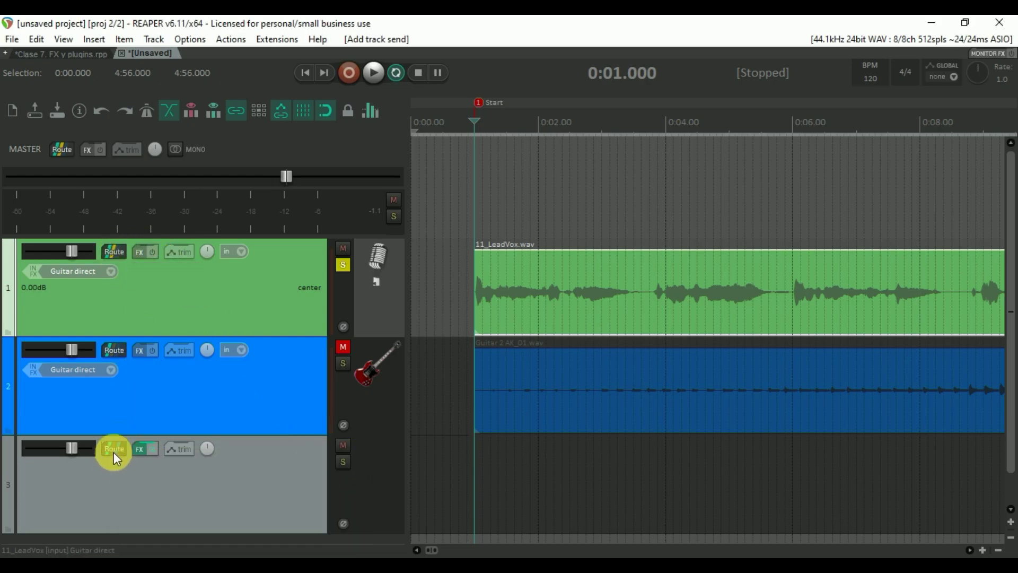
left_click(121, 253)
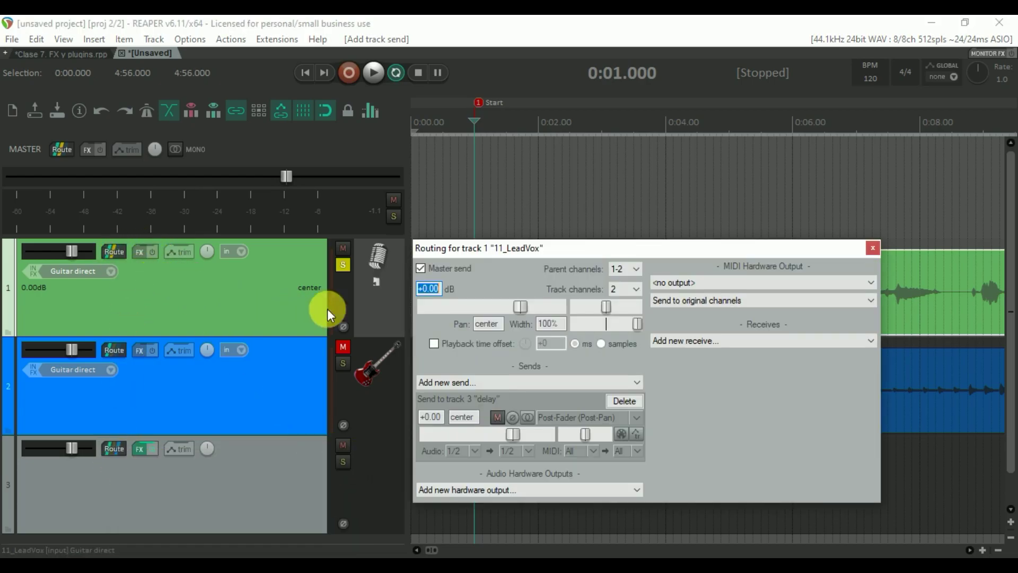
left_click(422, 271)
left_click(873, 248)
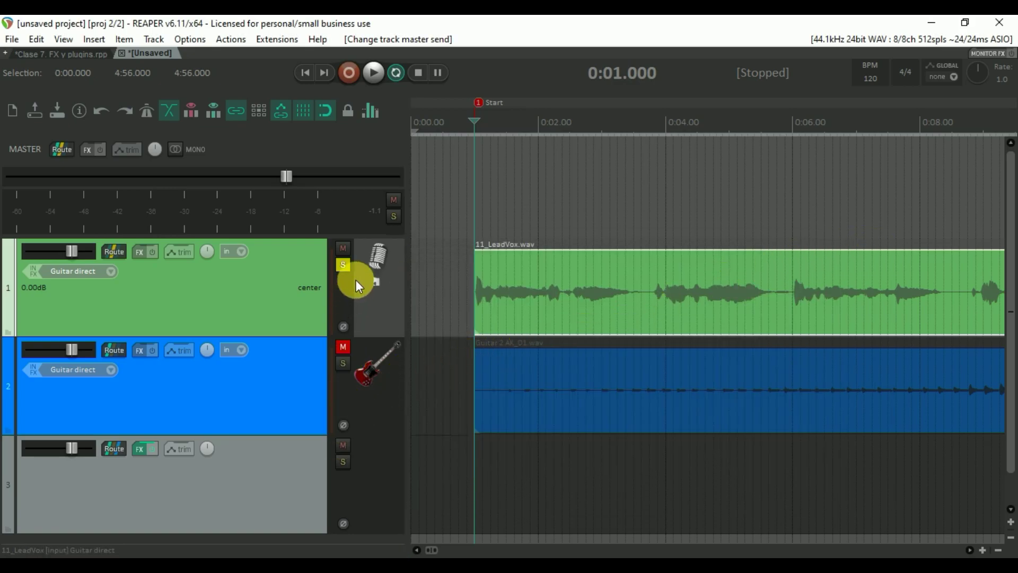
Solo the delay track and move it directly below the 11_LeadVox track.
left_click(340, 459)
left_click_drag(318, 449, 301, 362)
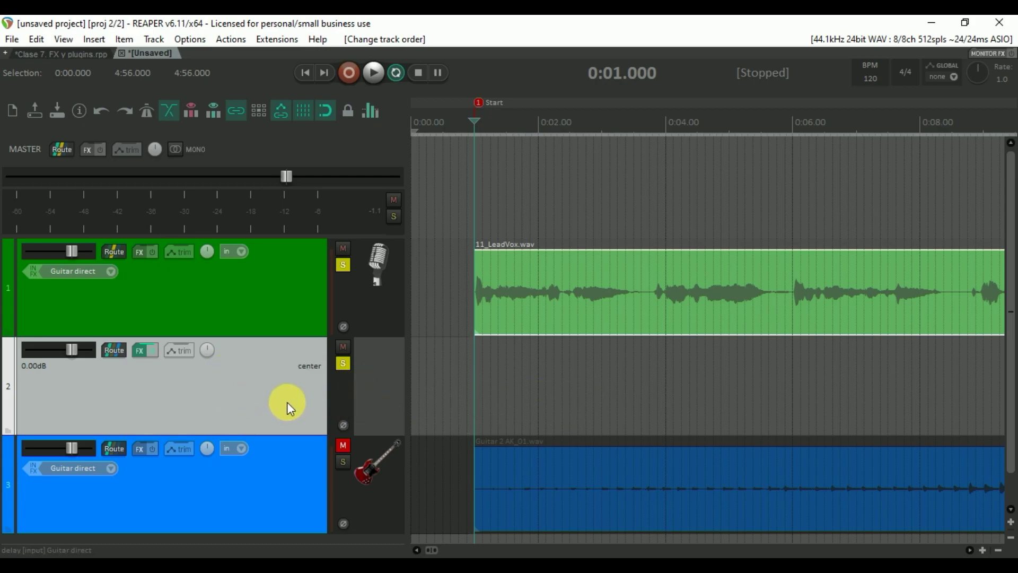
Play back the vocal routed through the delay track, and check the ReaDelay settings in that track's effects window.
key("space")
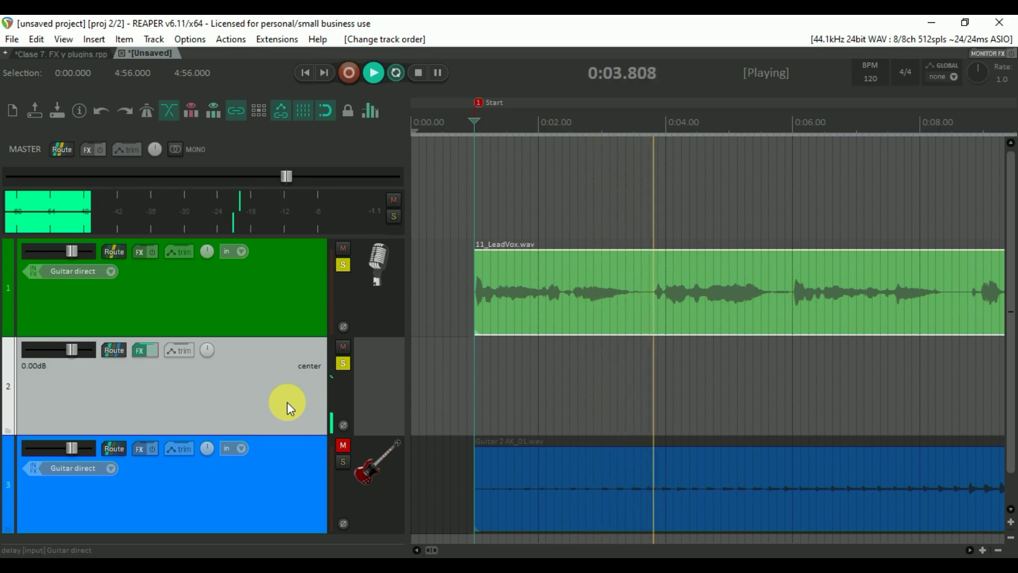
key("space")
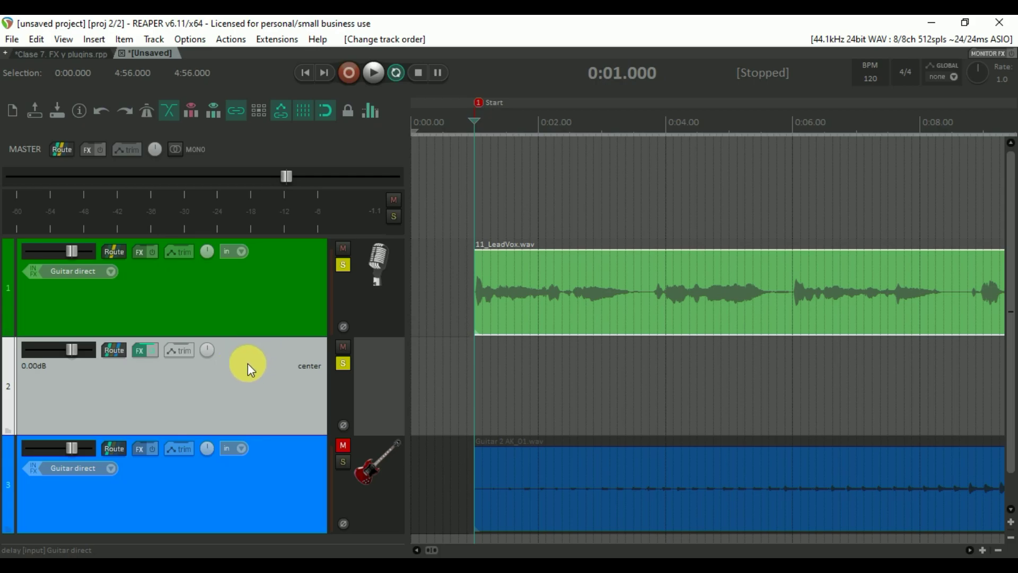
left_click(141, 351)
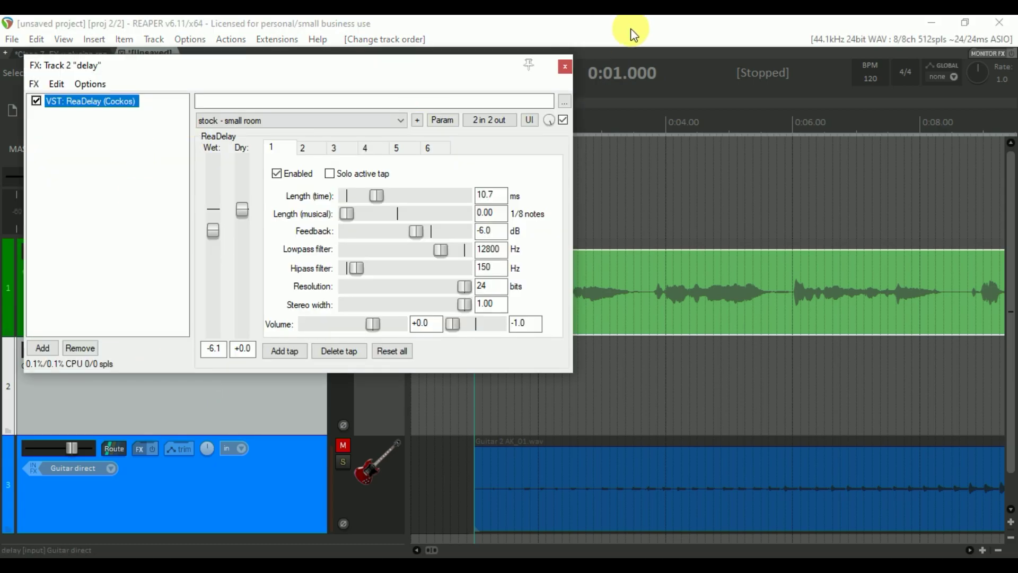
left_click(566, 66)
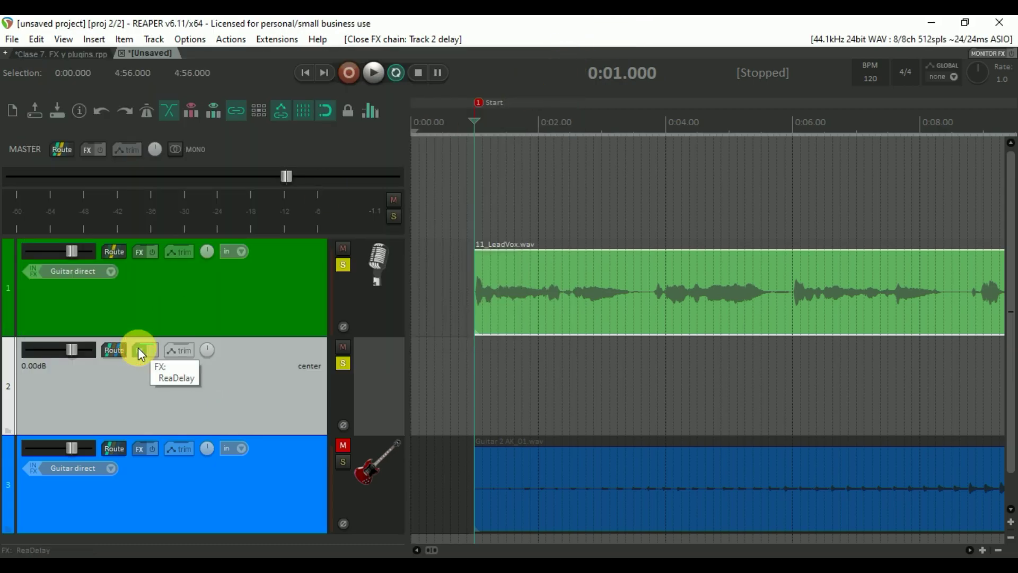
Replace ReaDelay on the delay track with the saved chain "Efectos para voz.RfxChain" and play it back briefly.
left_click(139, 350)
left_click(80, 347)
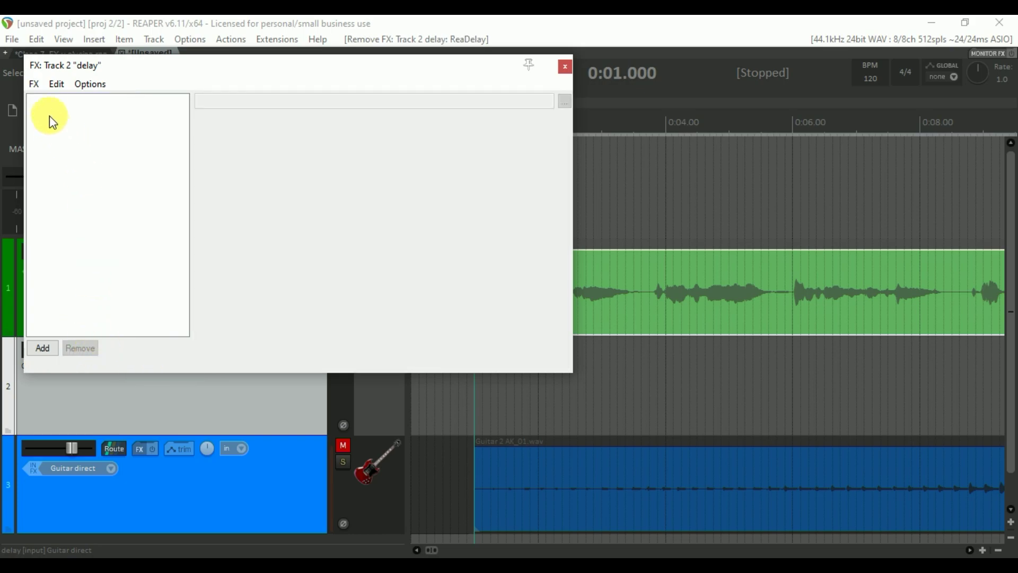
left_click(35, 84)
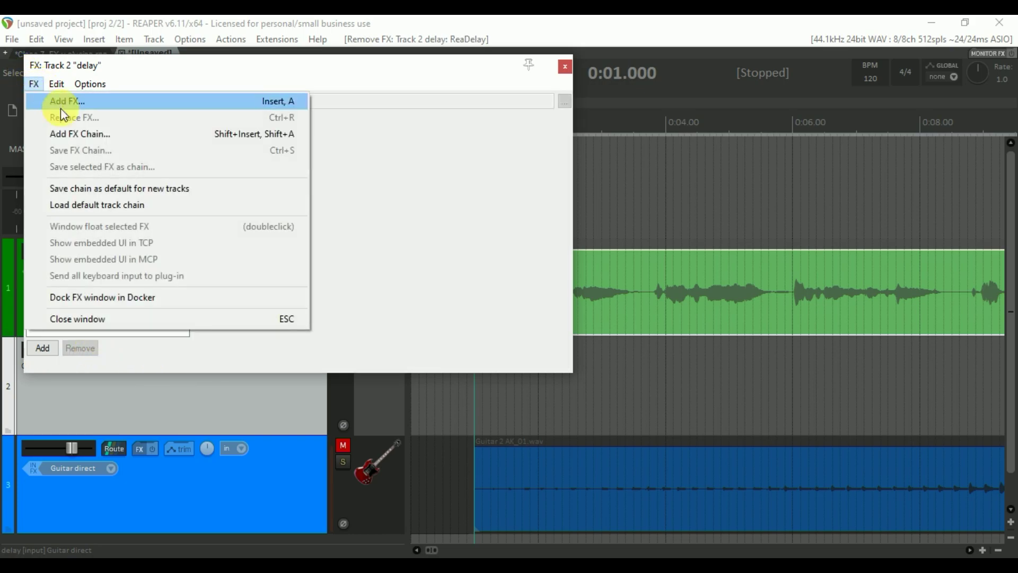
left_click(77, 134)
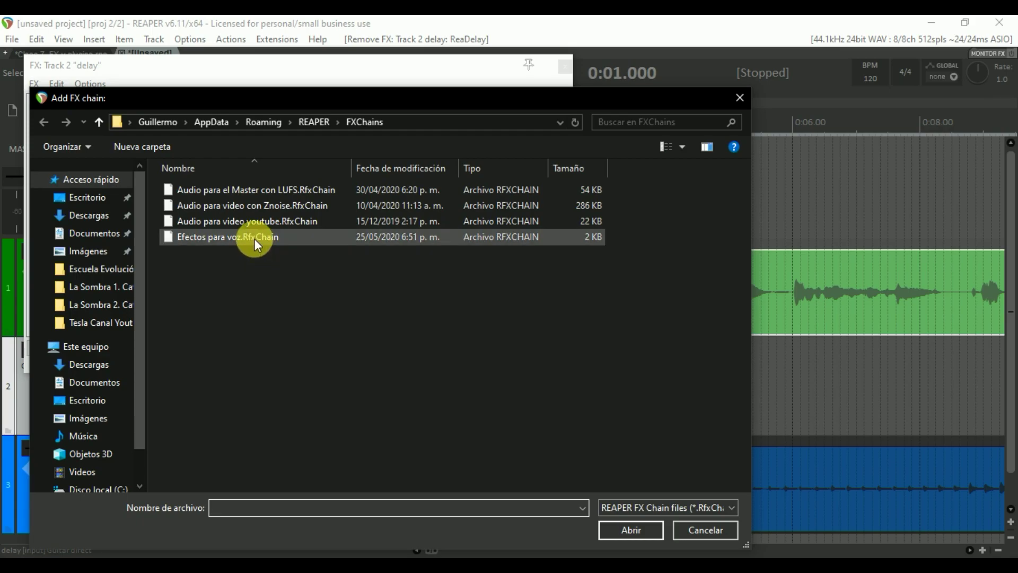
double_click(254, 239)
left_click(565, 67)
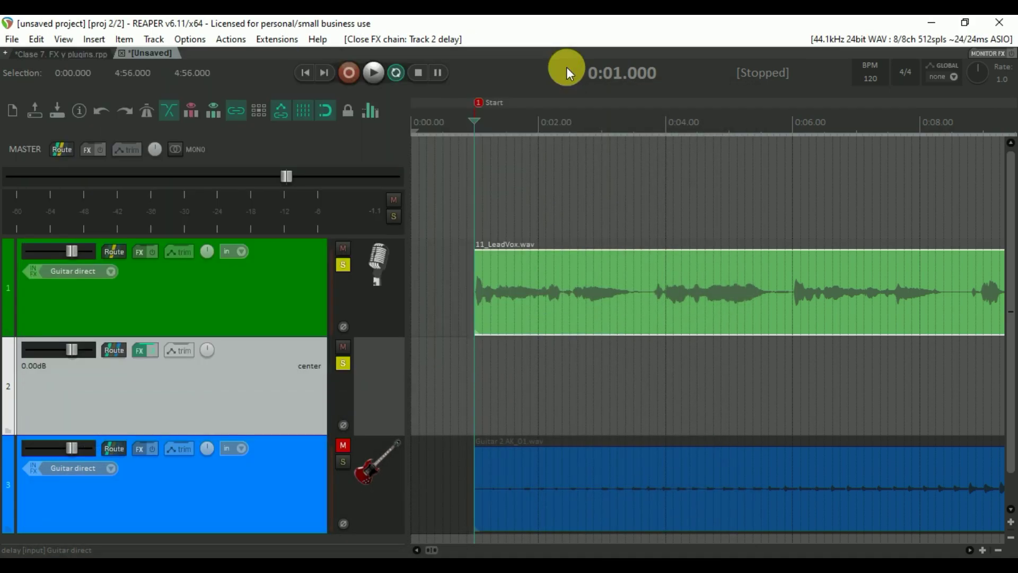
key("space")
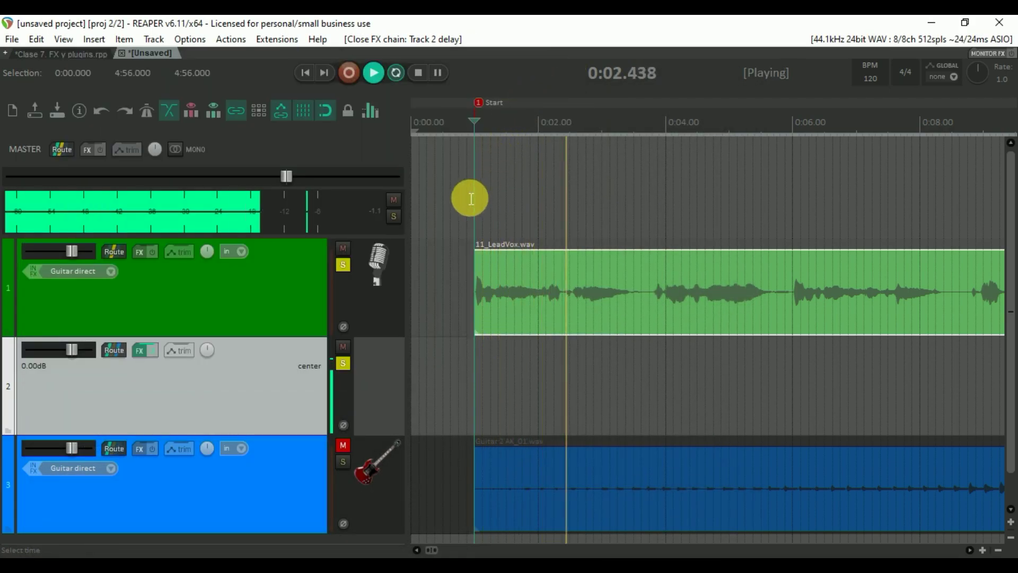
key("space")
On the delay track, apply the "stock - Wide male vocal" preset to ReaEQ and "stock - Modern Vocal" to ReaComp.
left_click(145, 349)
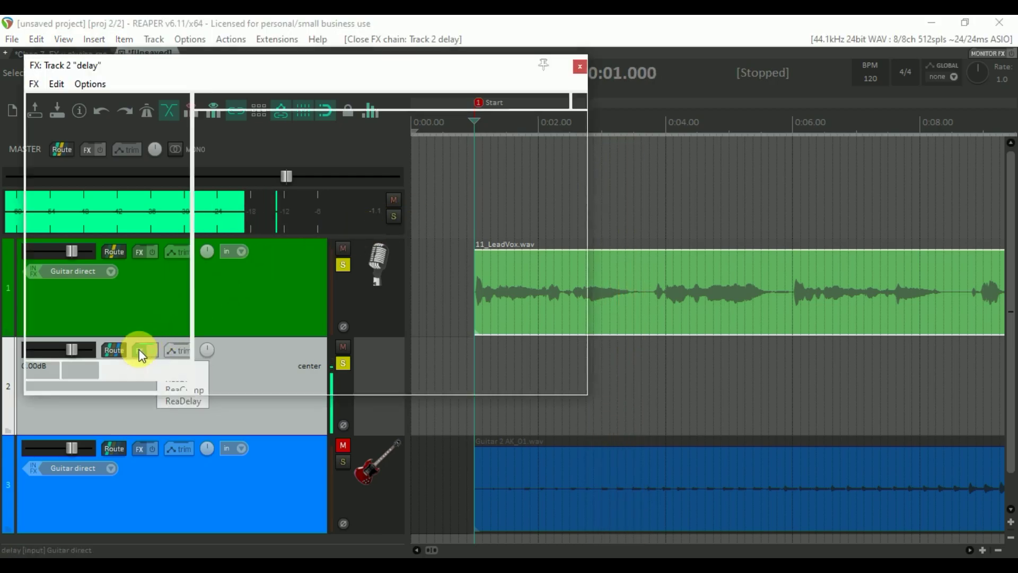
left_click(282, 120)
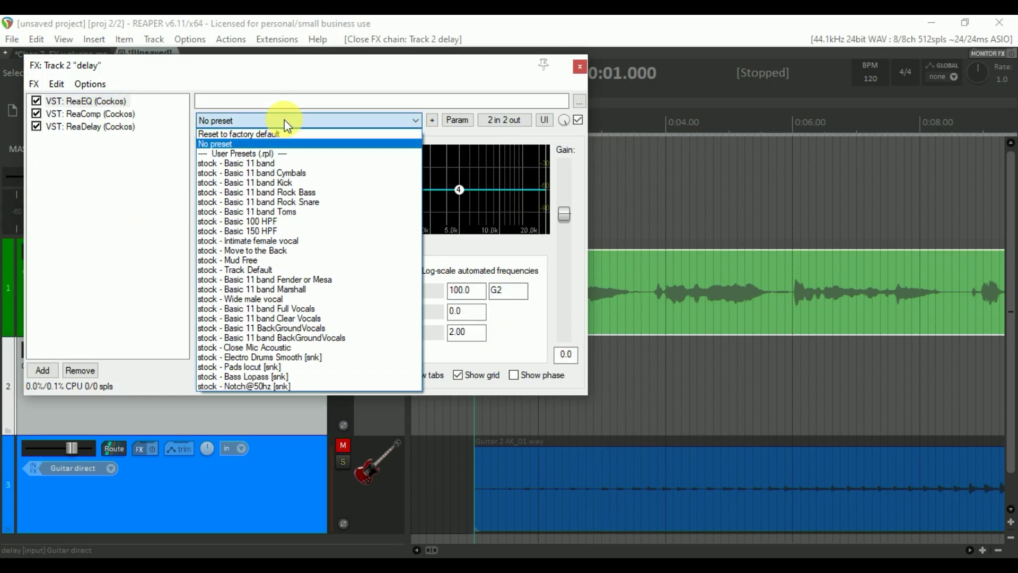
left_click(281, 300)
left_click(119, 114)
left_click(223, 121)
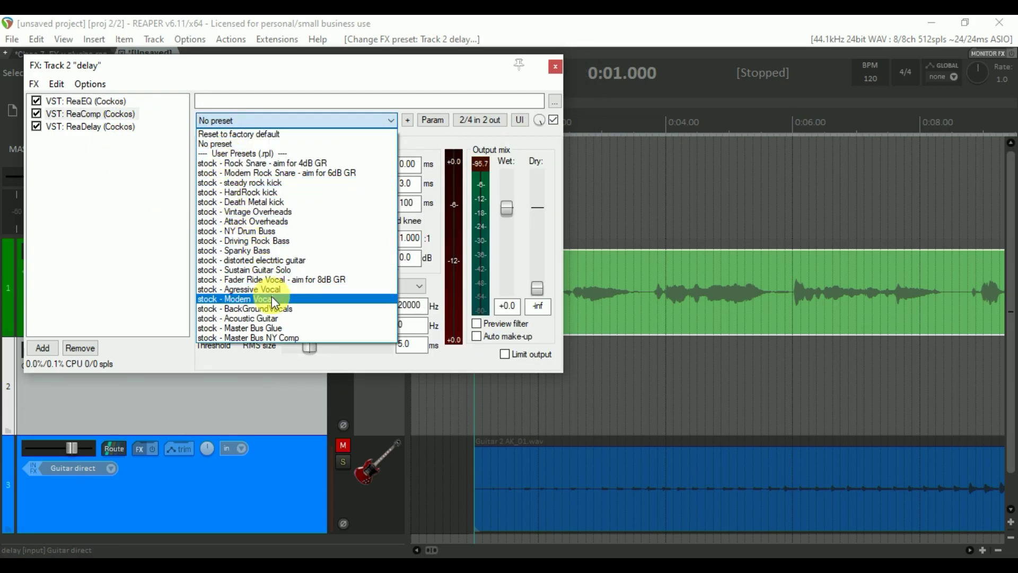
left_click(271, 297)
Apply the "stock - small room" preset to ReaDelay on the delay track and play back the routed vocal.
left_click(109, 132)
left_click(235, 121)
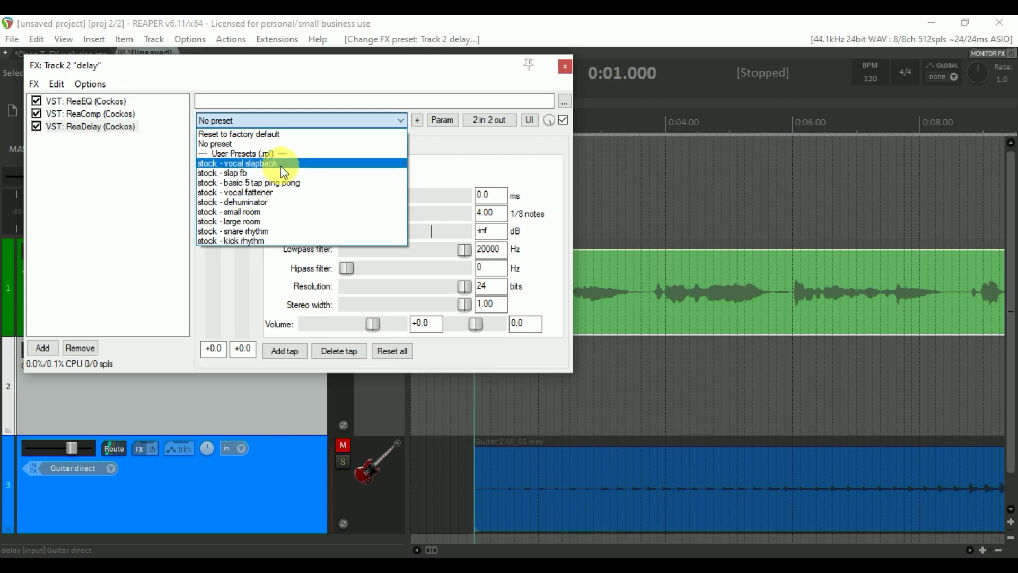
left_click(275, 211)
left_click(566, 67)
key("space")
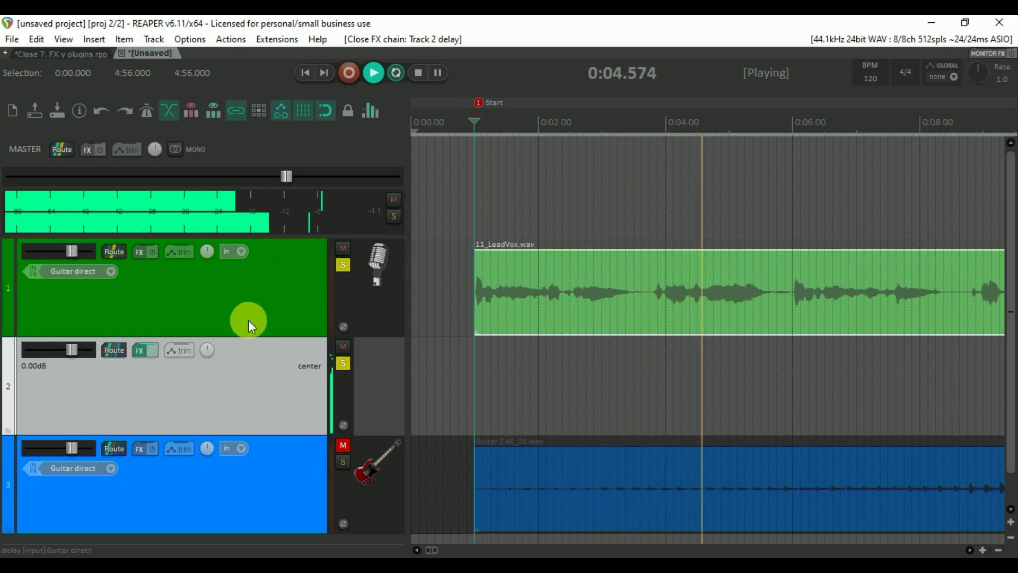
key("space")
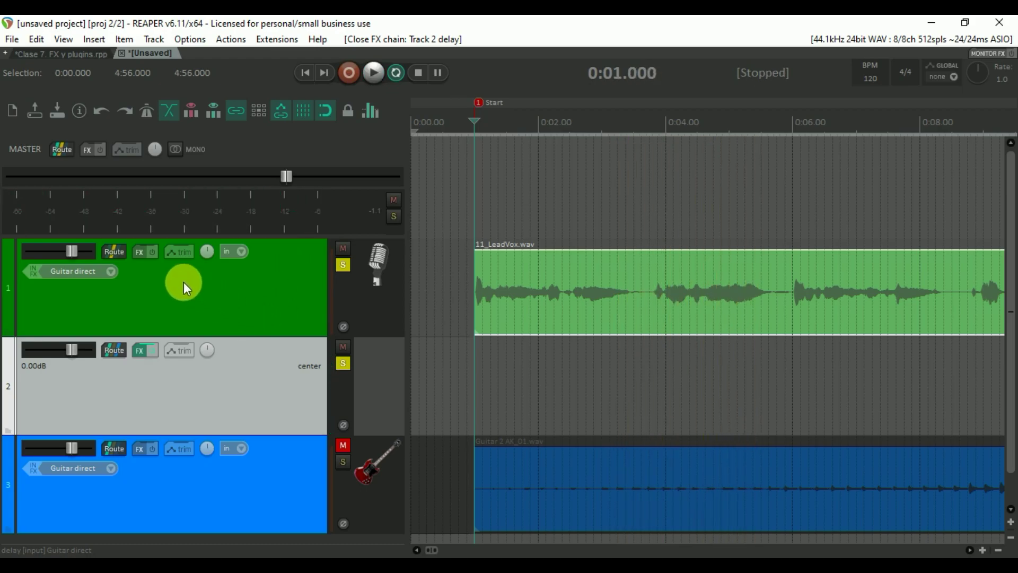
Browse the list of all plugins and the effect categories available for the 11_LeadVox track, without adding any.
left_click(140, 253)
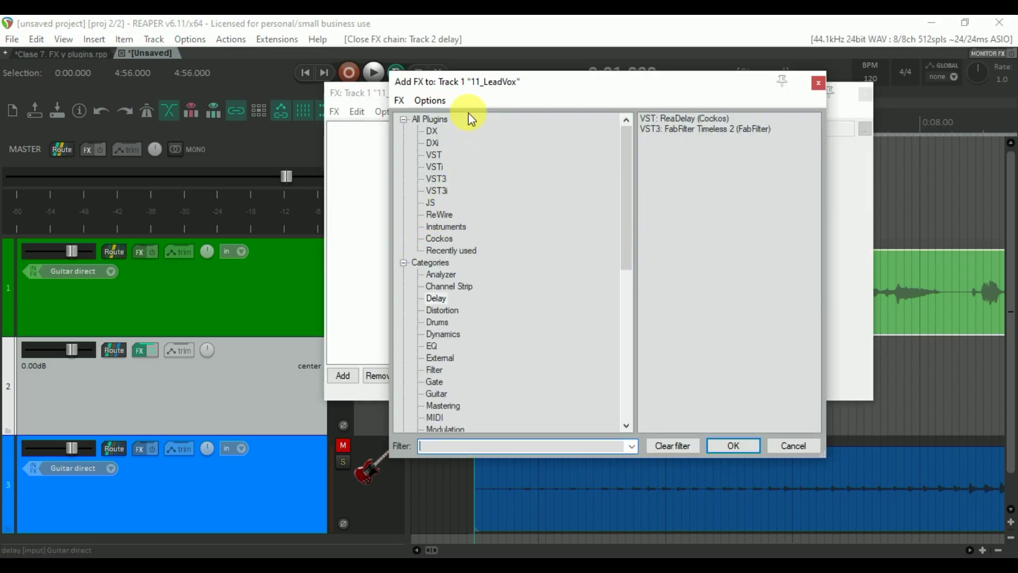
left_click(429, 120)
scroll(483, 184, "down", 3)
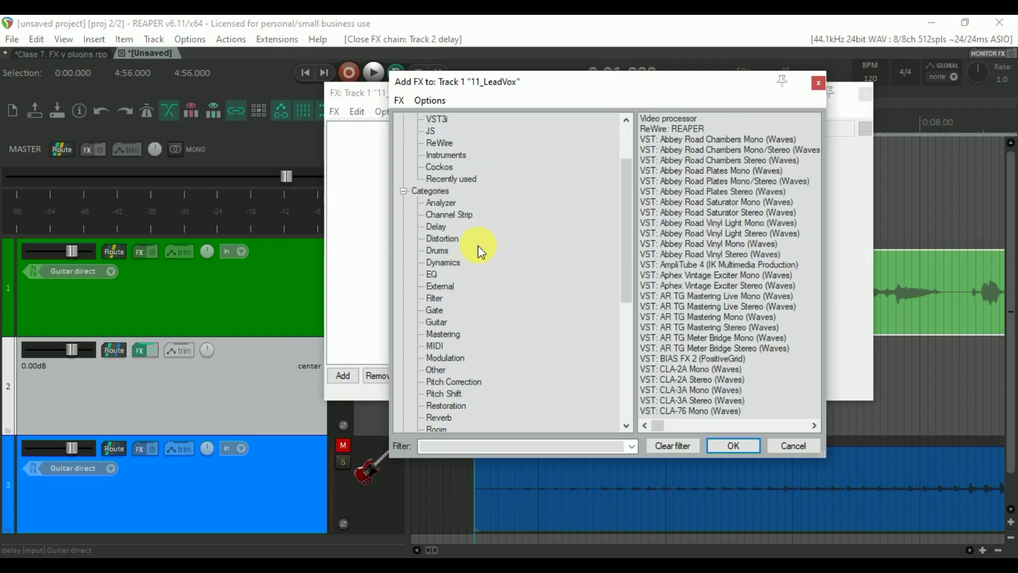
left_click(818, 83)
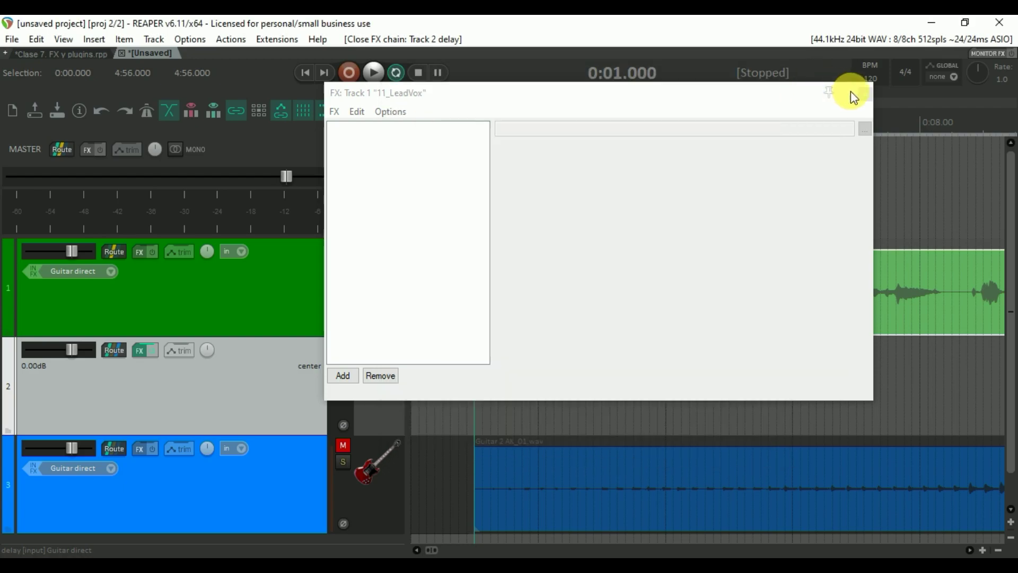
Browse the quick-add effects list for 11_LeadVox, covering recently used plugins, categories and saved FX chains, without adding any.
left_click(865, 95)
right_click(133, 251)
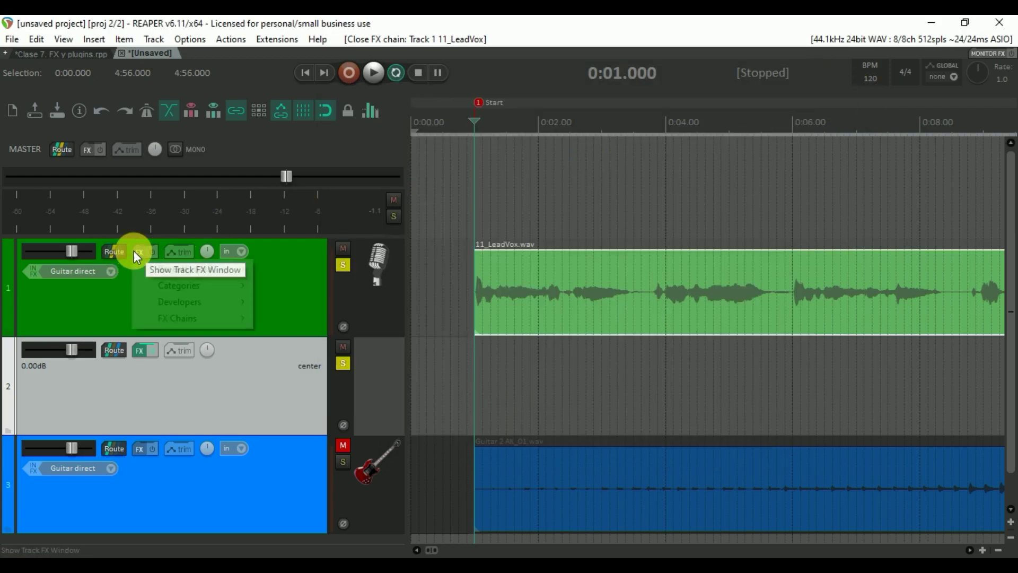
mouse_move(170, 269)
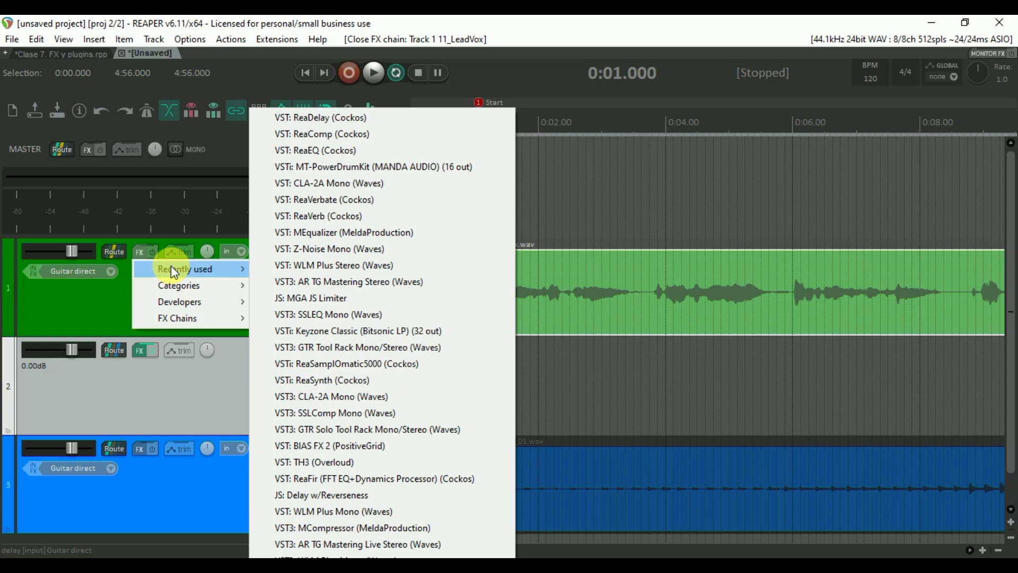
mouse_move(223, 299)
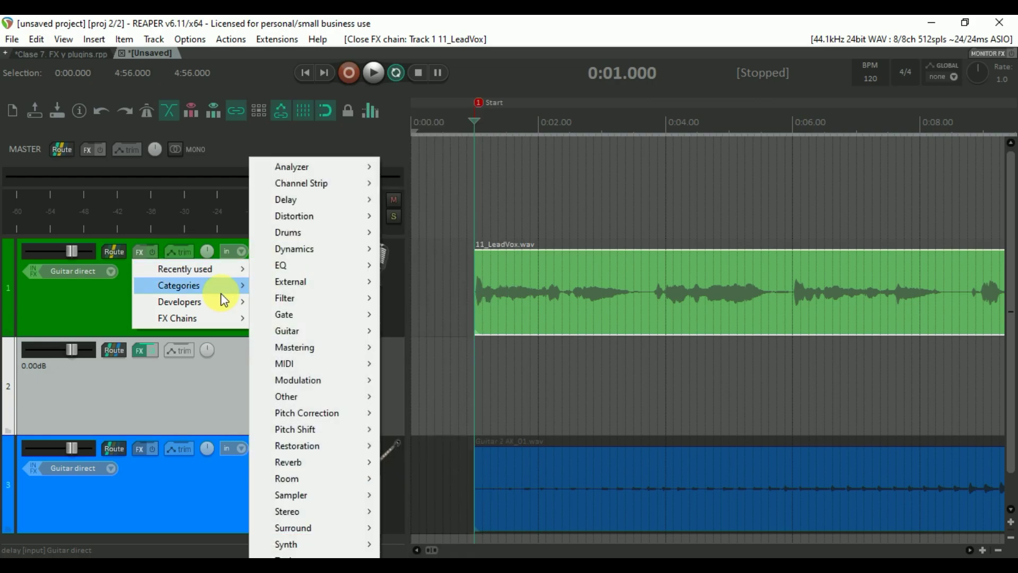
mouse_move(328, 263)
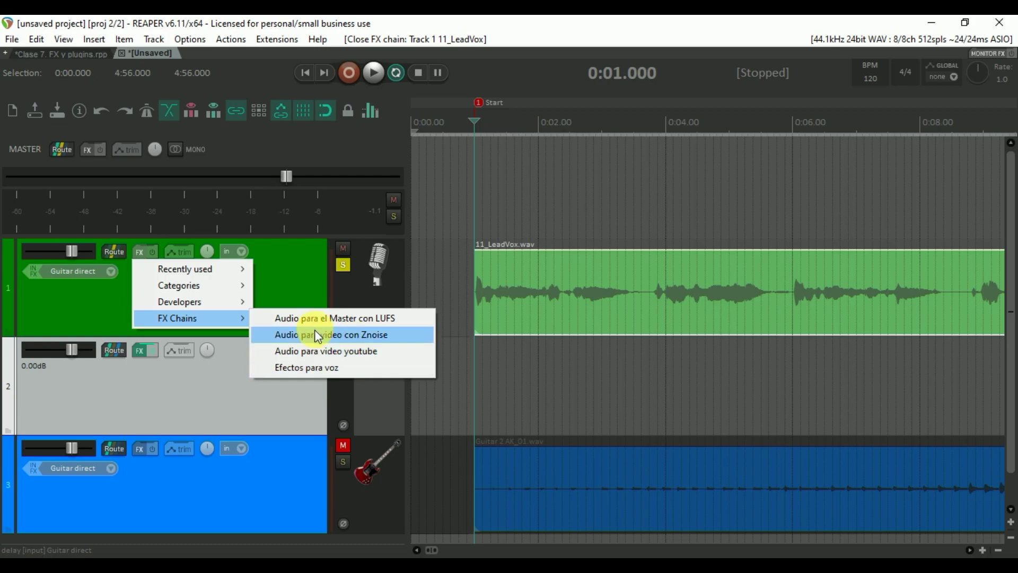
left_click(301, 279)
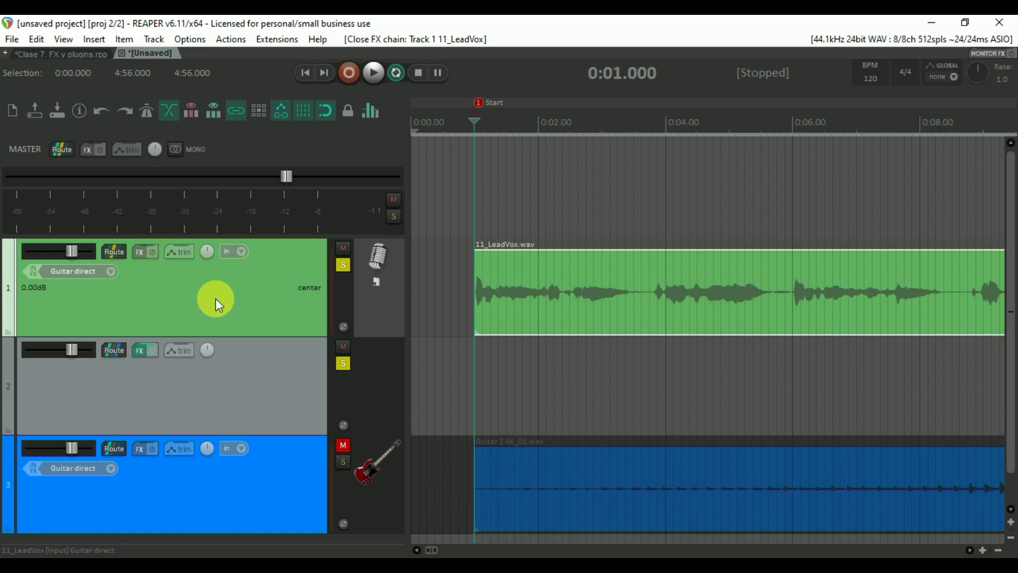
Disarm recording on the Guitar leader track from the mixer, leaving 11_LeadVox armed.
key("ctrl+m")
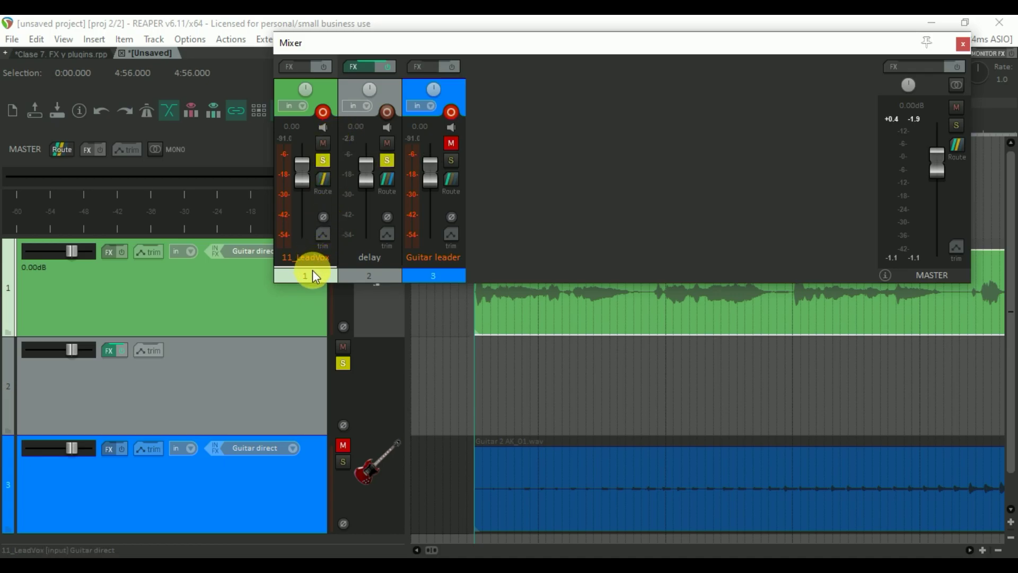
left_click(458, 118)
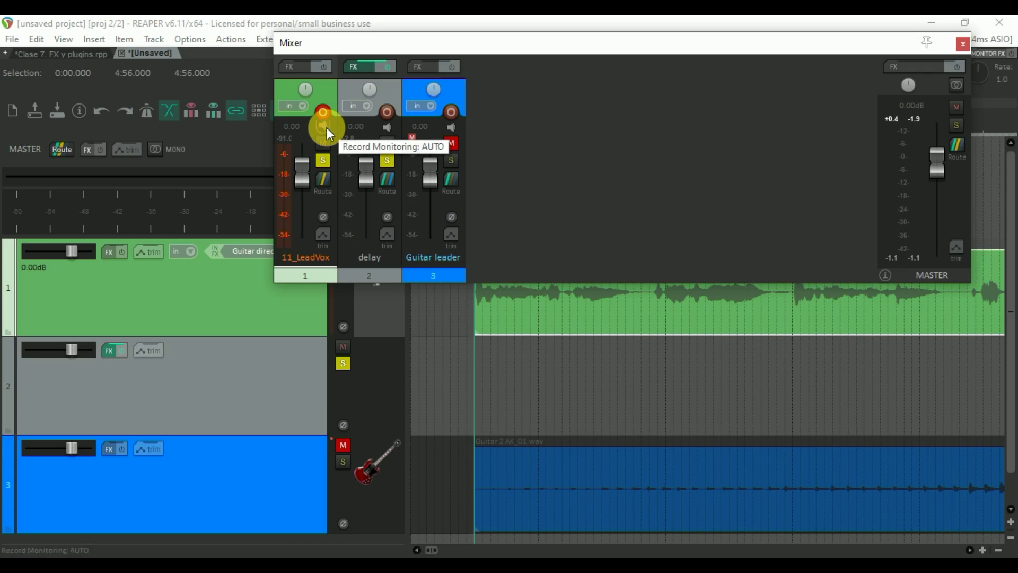
left_click(961, 45)
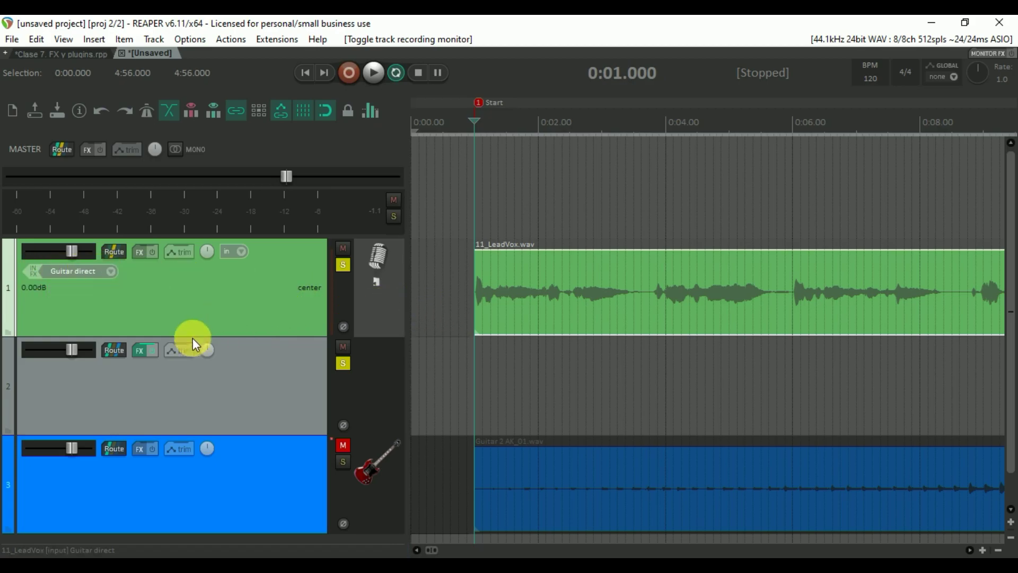
Move Guitar leader above 11_LeadVox, mute the vocal and delay tracks, and unmute and solo the guitar.
left_click_drag(241, 454, 256, 239)
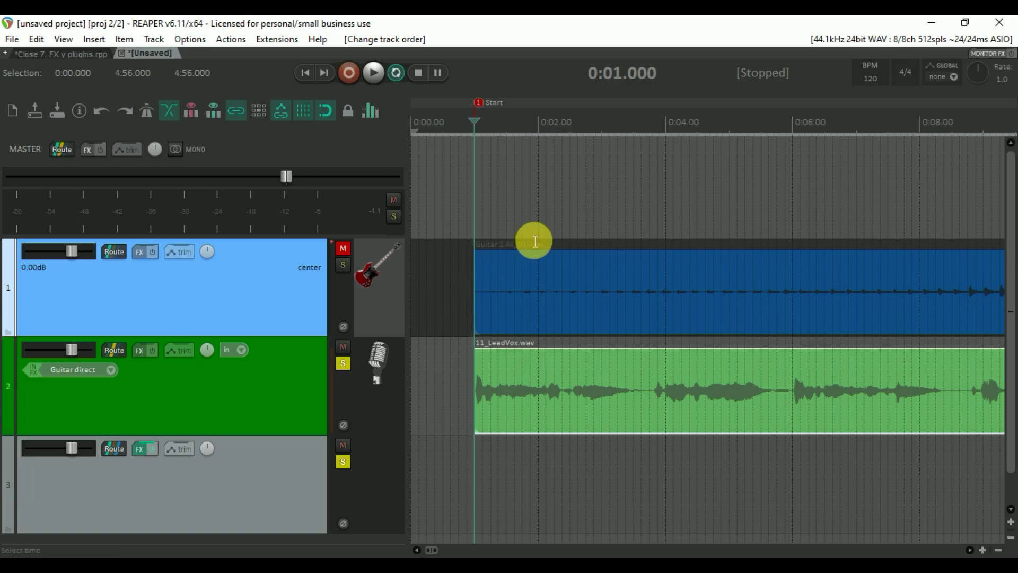
left_click(343, 347)
left_click(343, 462)
left_click(343, 364)
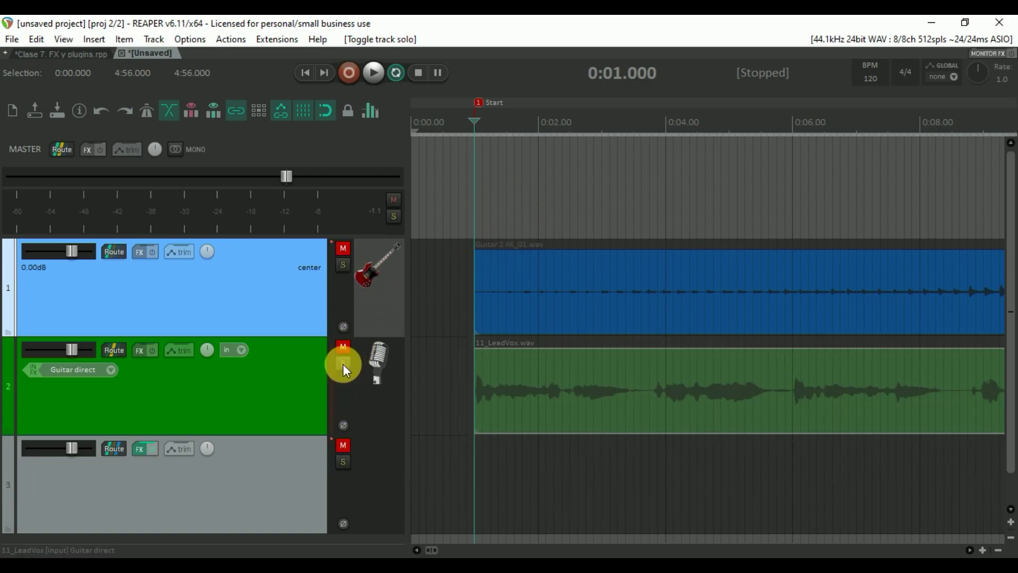
left_click(345, 249)
left_click(345, 264)
Play back the soloed guitar, jump ahead to 0:11.500, and stop playback.
key("space")
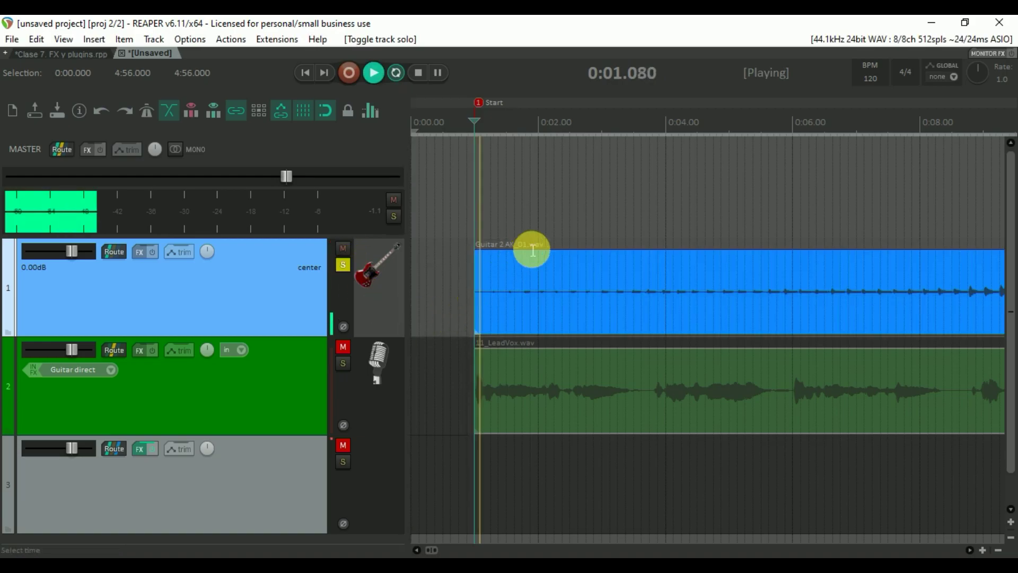
scroll(555, 242, "down", 5)
left_click(603, 132)
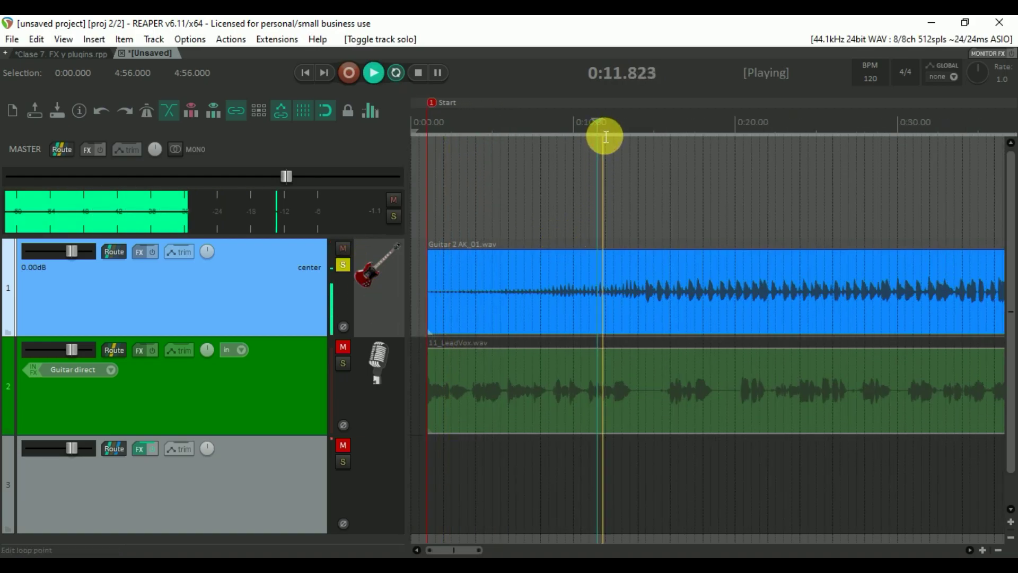
scroll(630, 168, "down", 2)
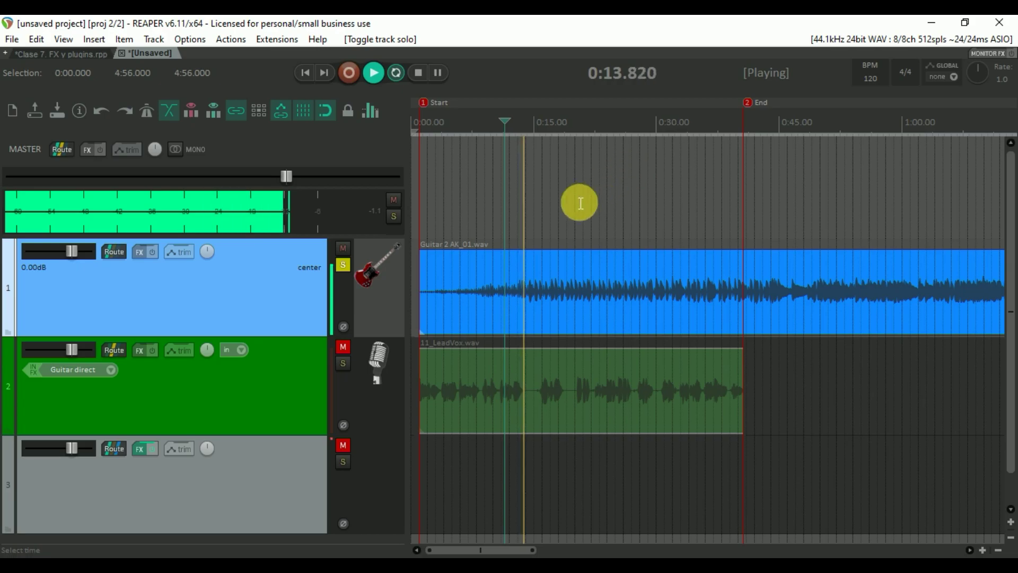
key("space")
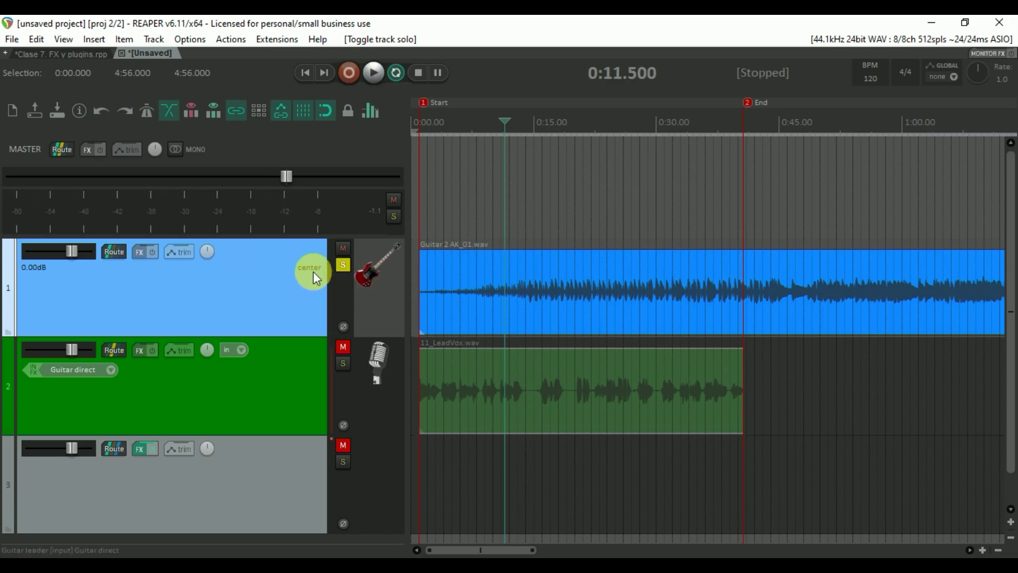
In the mixer, arm Guitar leader for recording and disarm 11_LeadVox, and close the mixer.
key("ctrl+m")
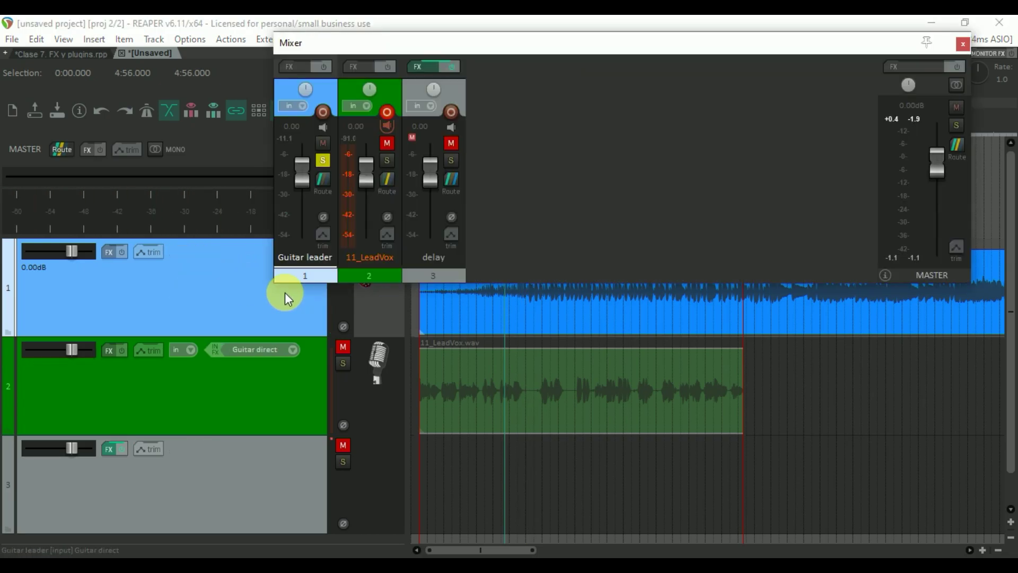
left_click(323, 111)
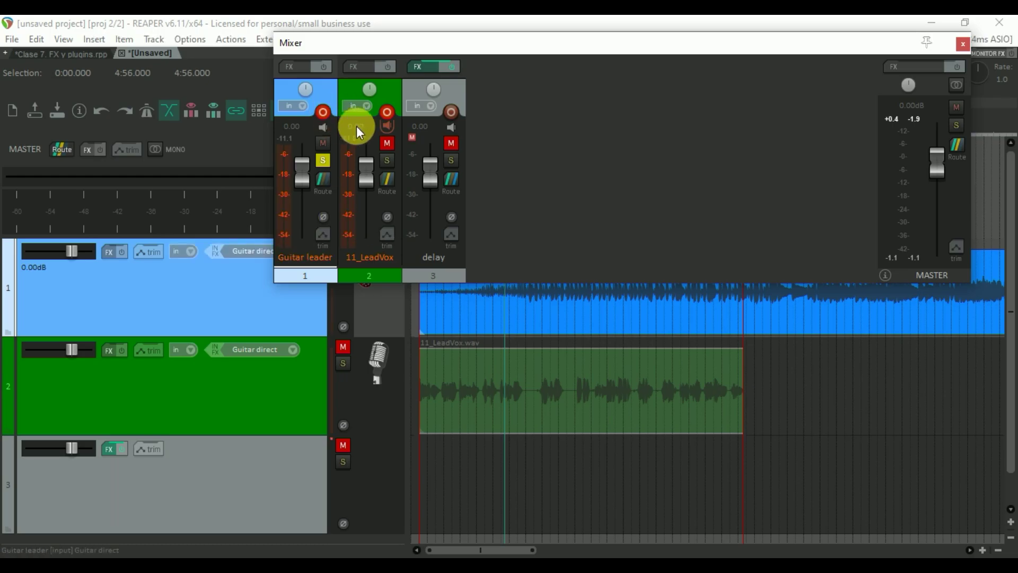
left_click(387, 111)
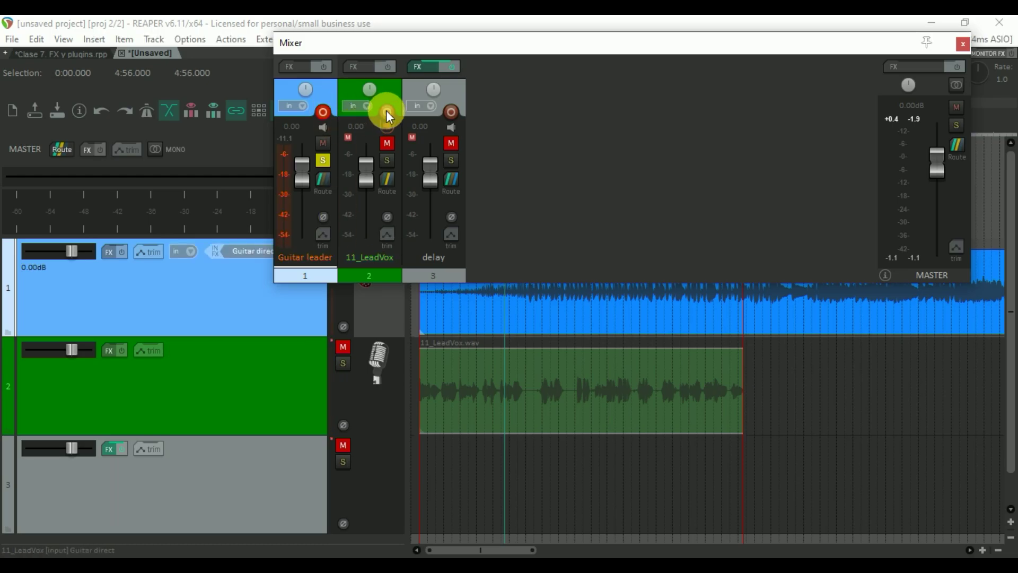
left_click(963, 44)
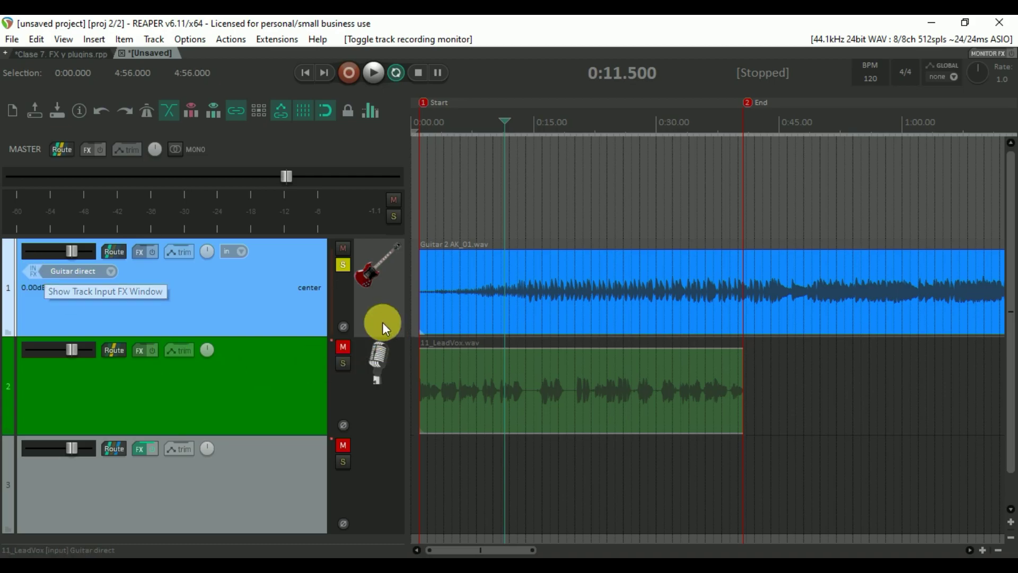
Add ReaDelay from the Delay category to Guitar leader's input FX chain and close the chain.
left_click(31, 275)
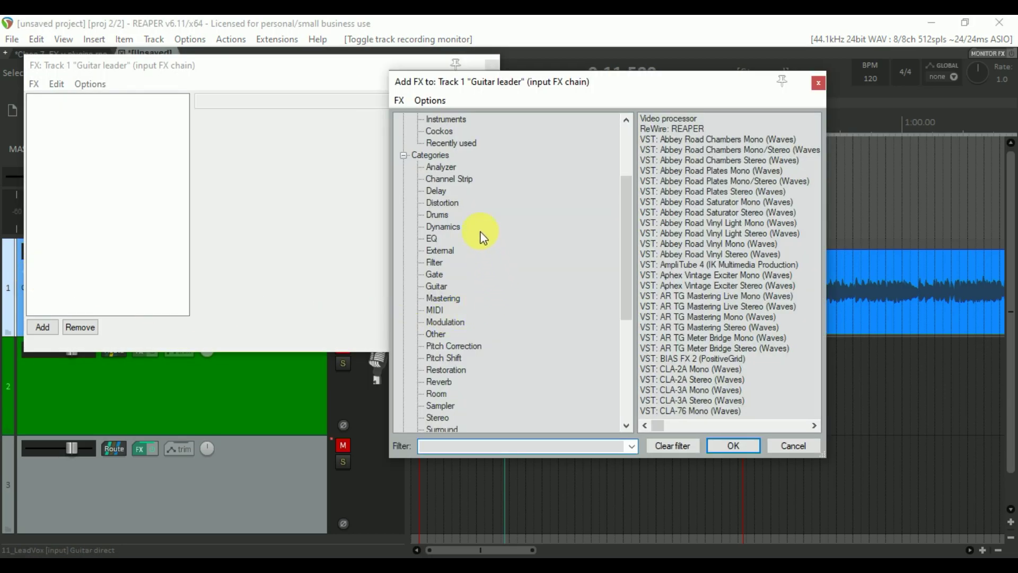
left_click(443, 192)
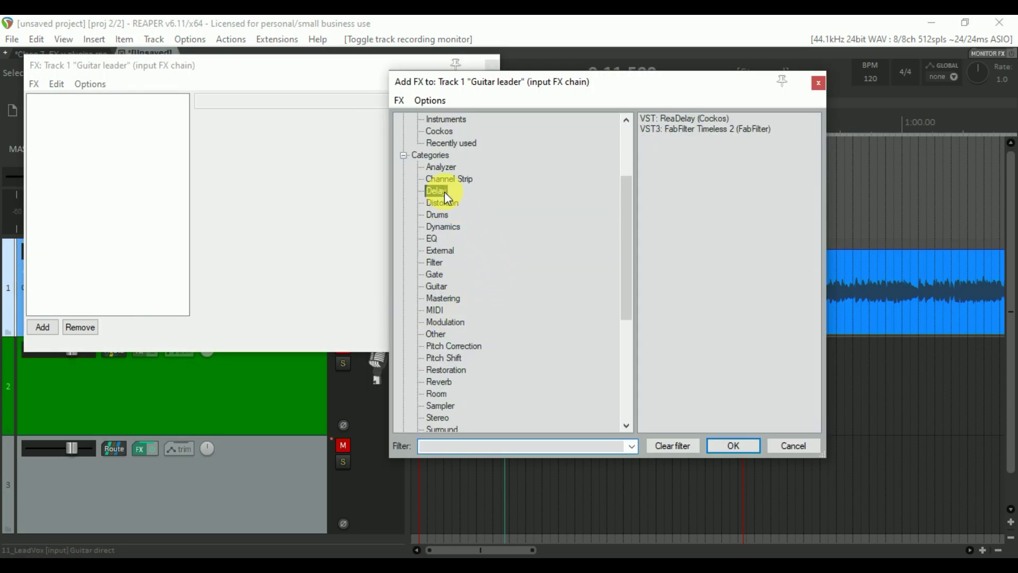
double_click(721, 118)
left_click(565, 67)
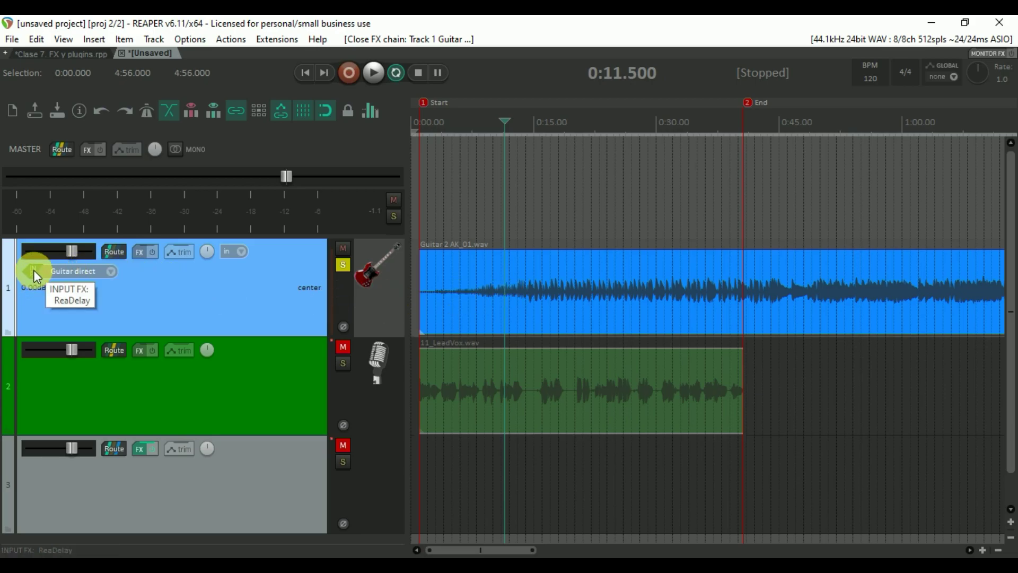
Set Guitar leader's recording input to mono Guitar direct and review its input FX chain.
left_click(111, 269)
mouse_move(154, 278)
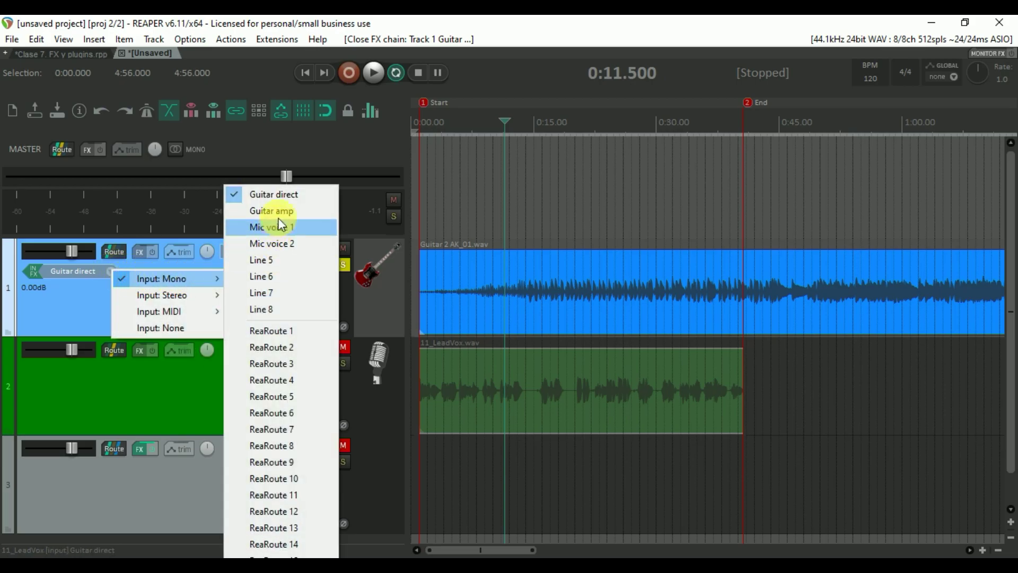
left_click(283, 193)
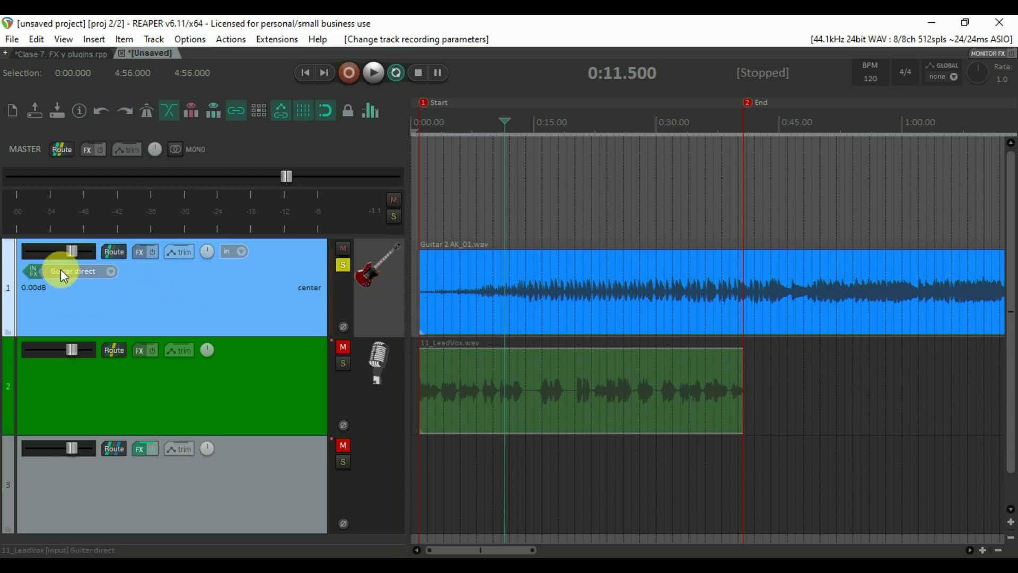
left_click(30, 269)
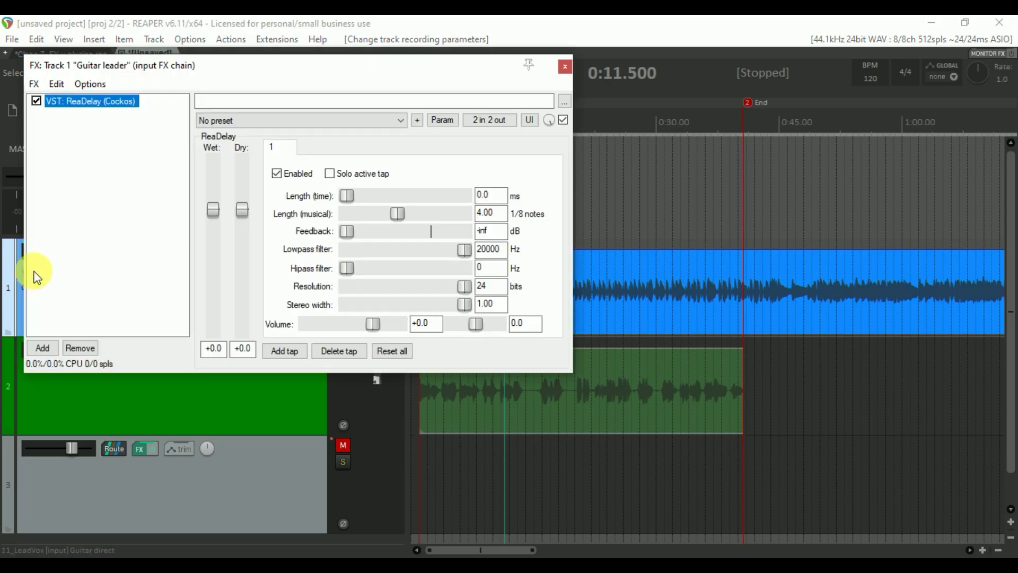
left_click(564, 68)
Add ReaGate from the Gate category to Guitar leader's regular track FX chain and close the chain.
left_click(142, 250)
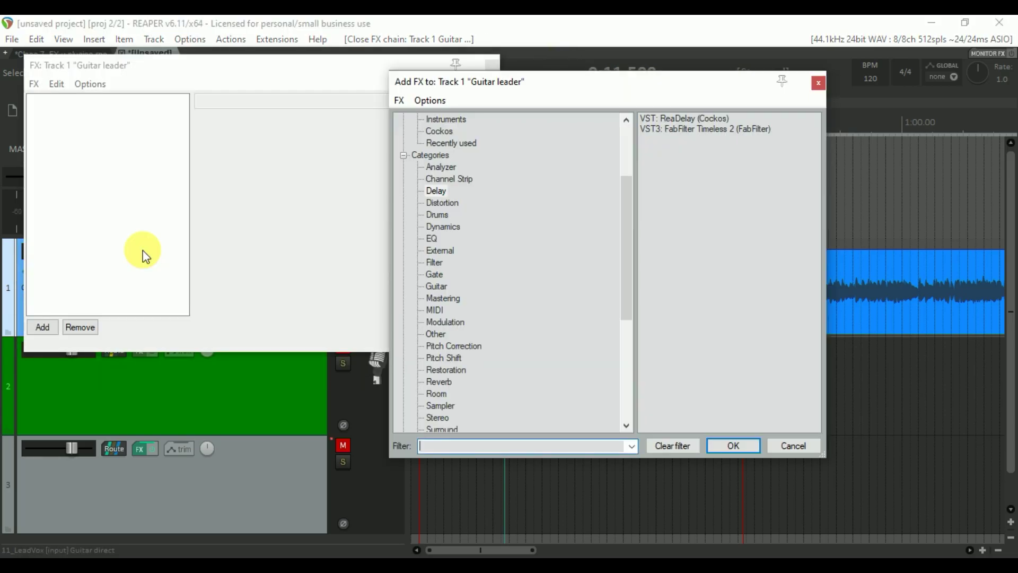
left_click(437, 260)
left_click(442, 273)
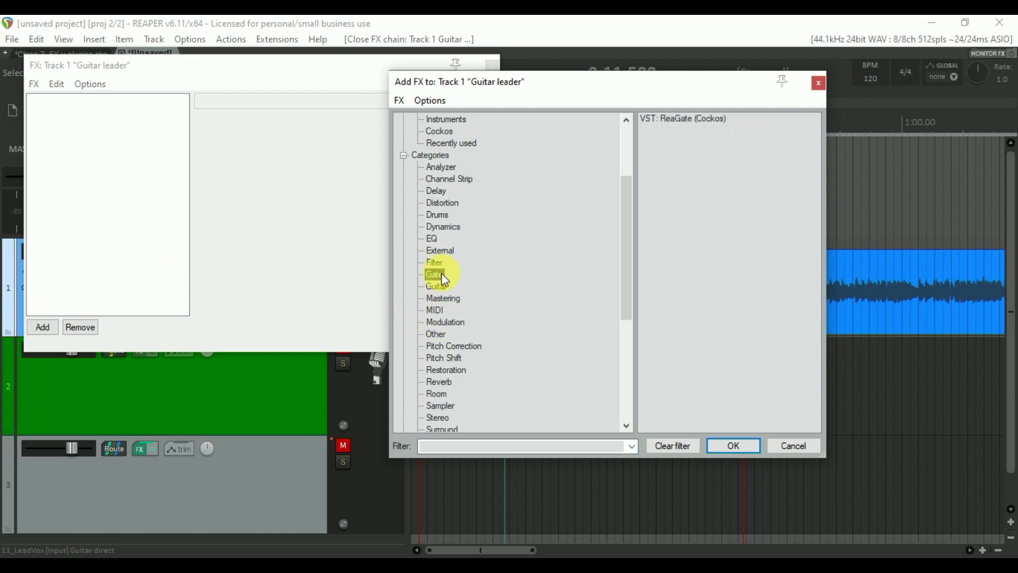
double_click(710, 118)
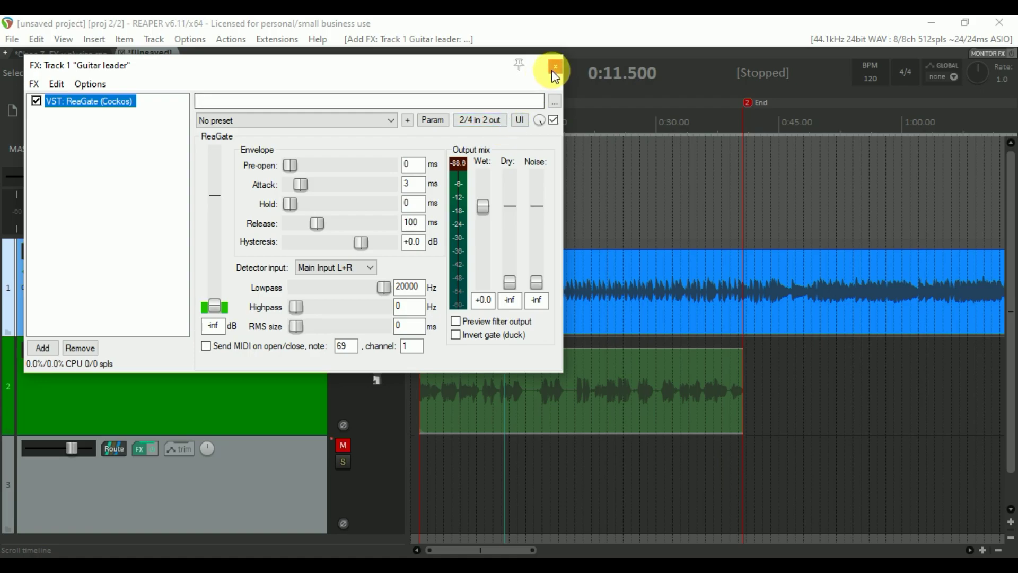
left_click(555, 72)
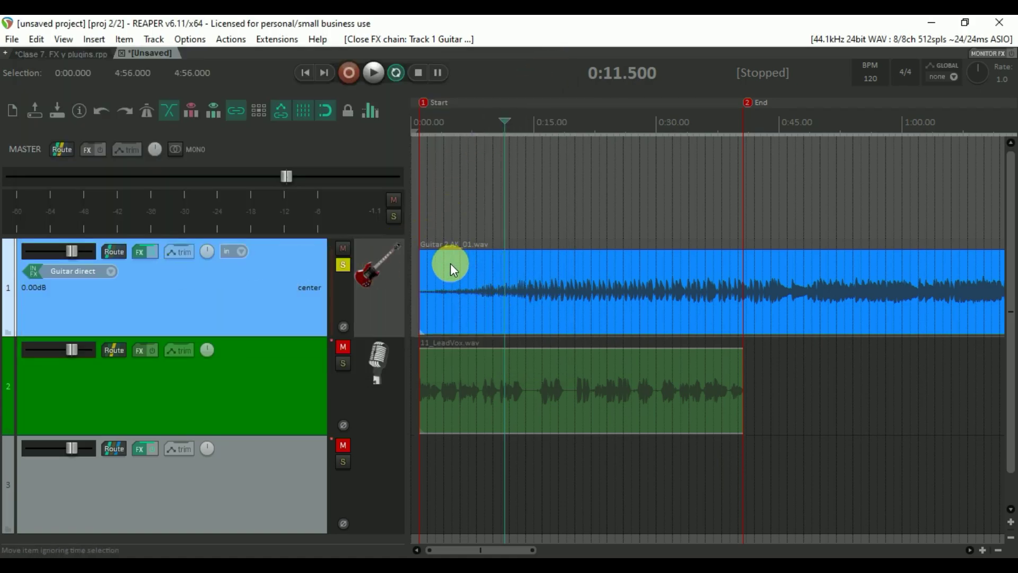
key("ctrl+p")
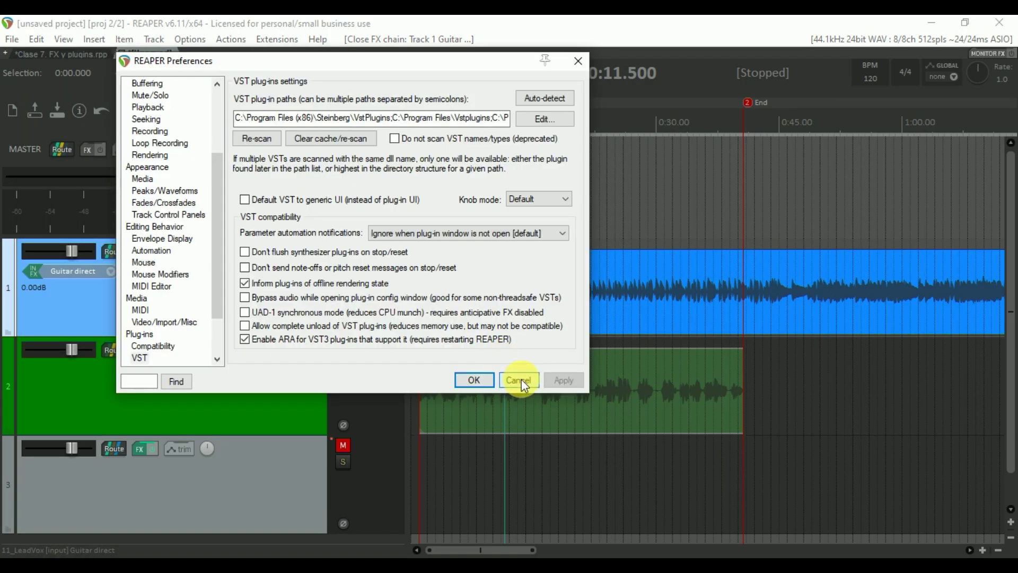
left_click(521, 378)
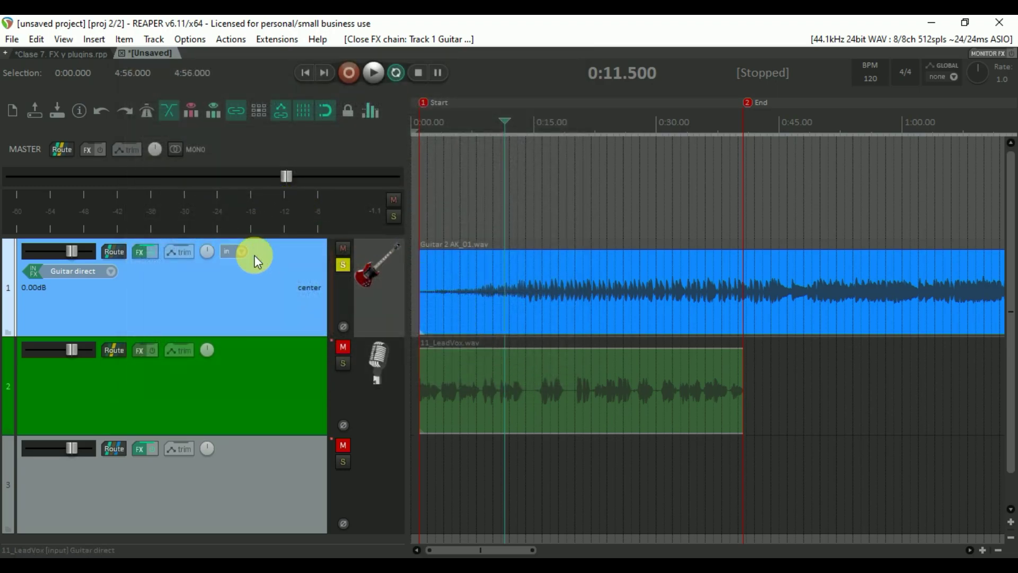
left_click(201, 36)
key("Escape")
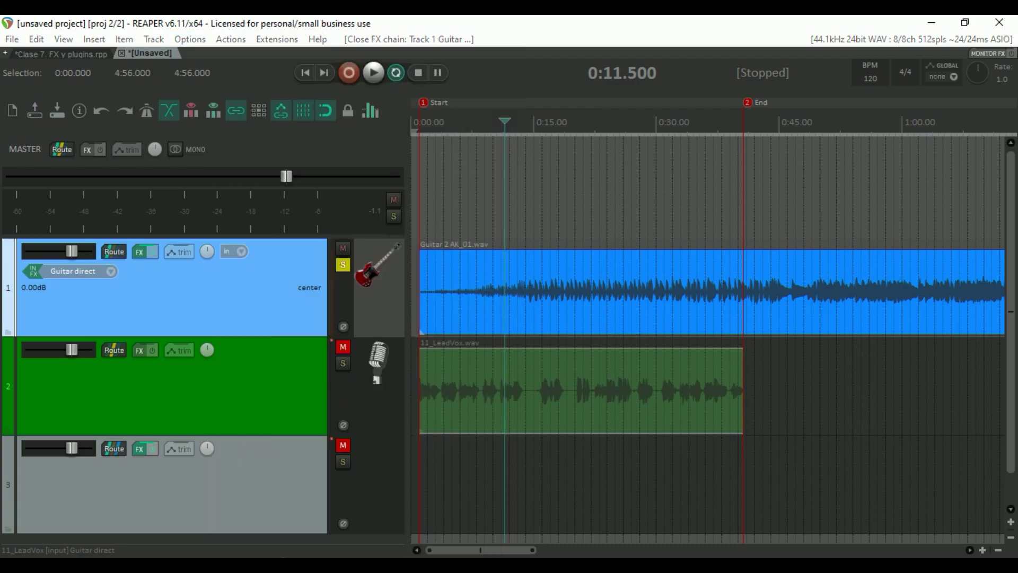
Open the VST plug-in settings in the preferences and examine the folder paths scanned for plugins.
key("ctrl+p")
left_click(146, 299)
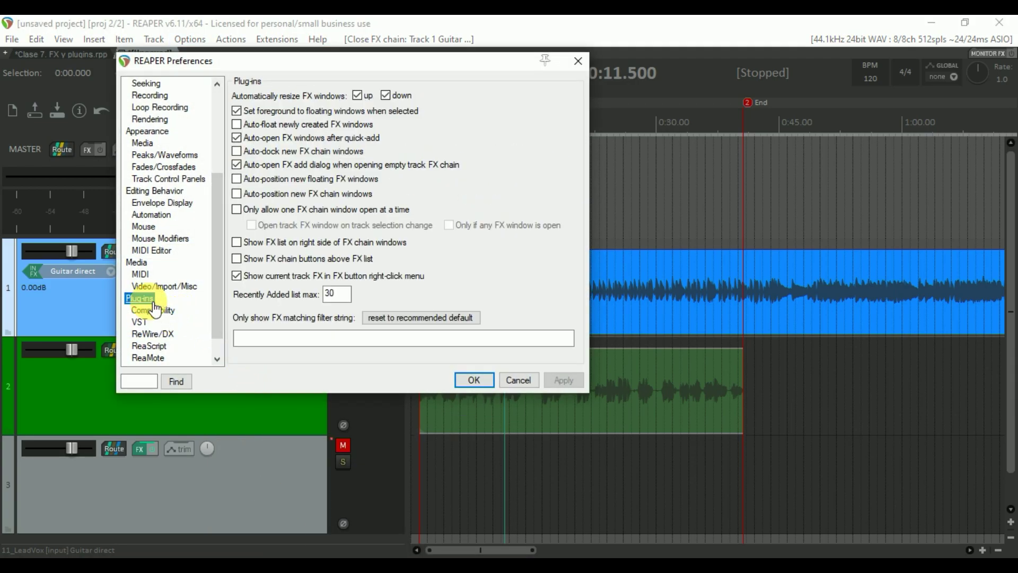
scroll(154, 309, "down", 1)
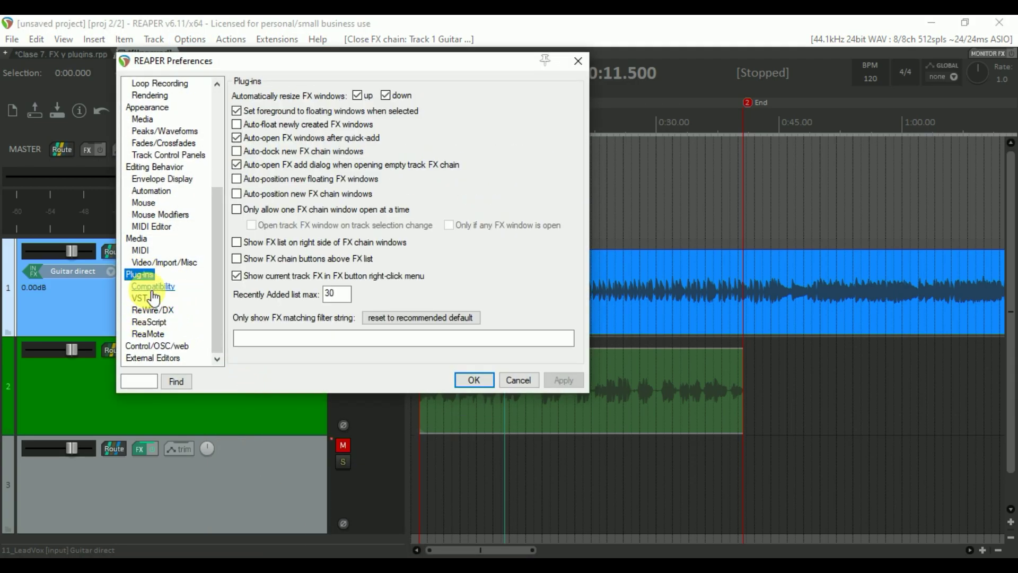
left_click(144, 298)
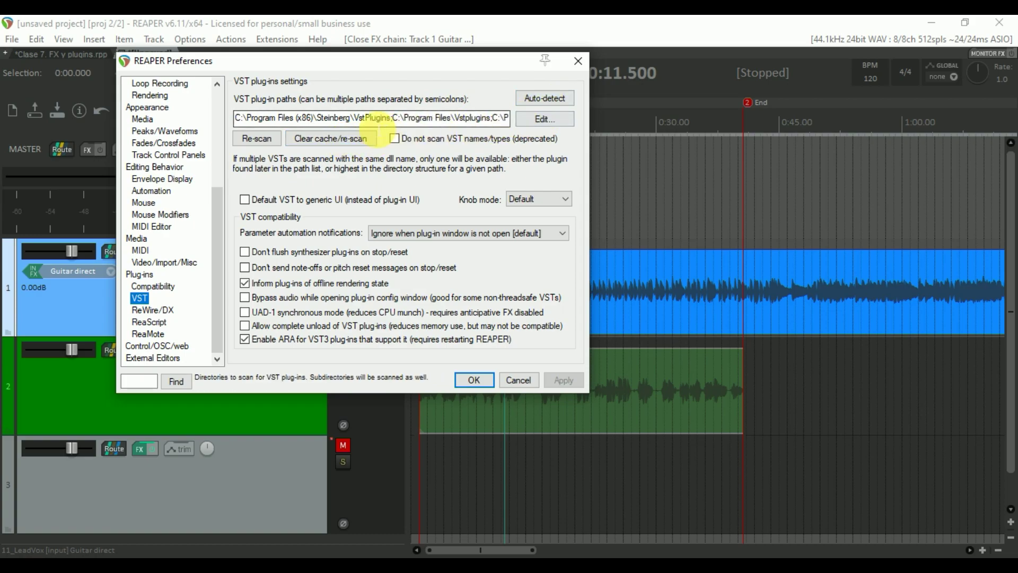
left_click_drag(294, 118, 207, 111)
left_click(507, 123)
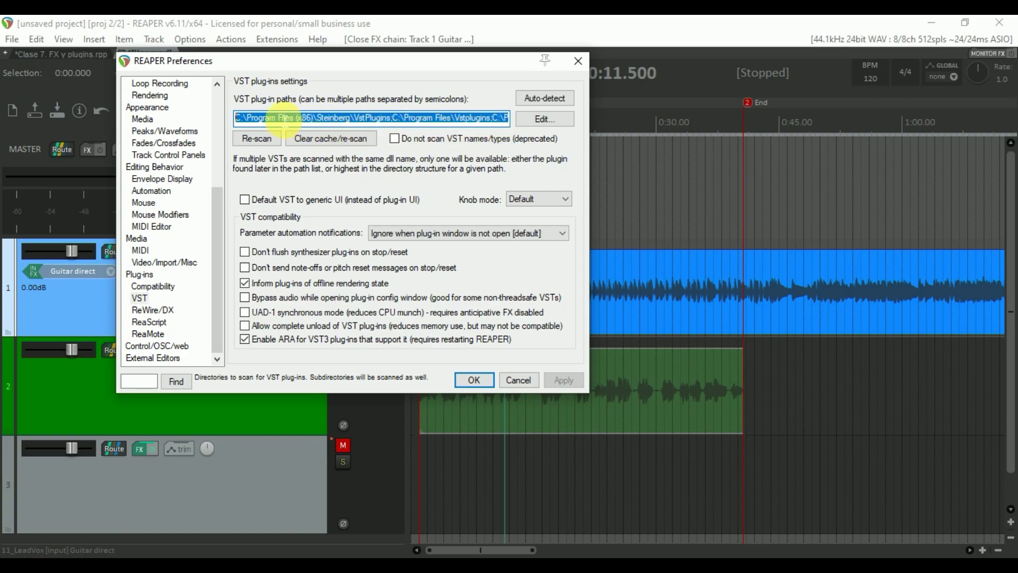
Examine the full list of VST plug-in paths and the general Plug-ins settings, and close the preferences.
left_click(282, 119)
left_click_drag(246, 118, 528, 136)
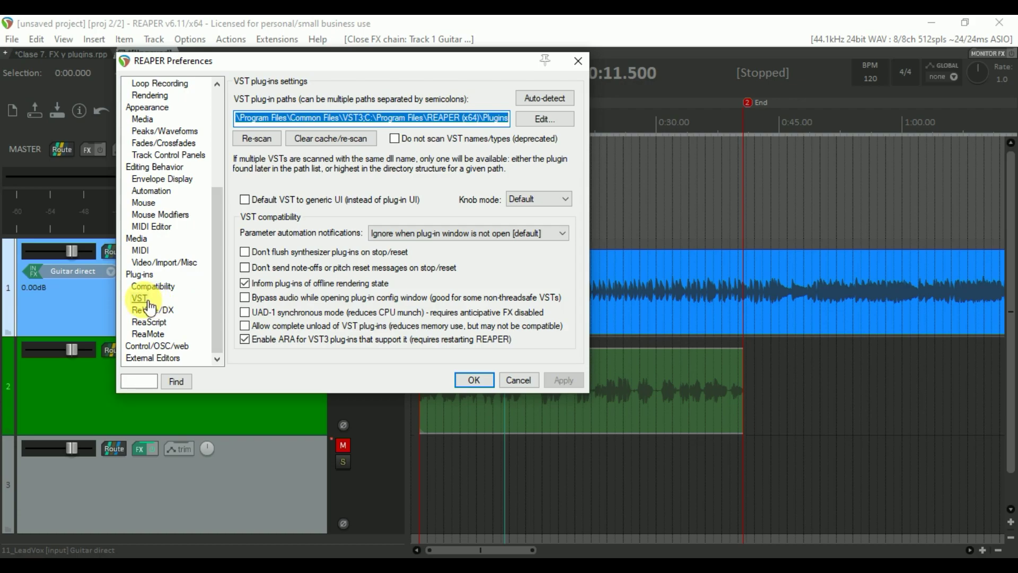
left_click(140, 275)
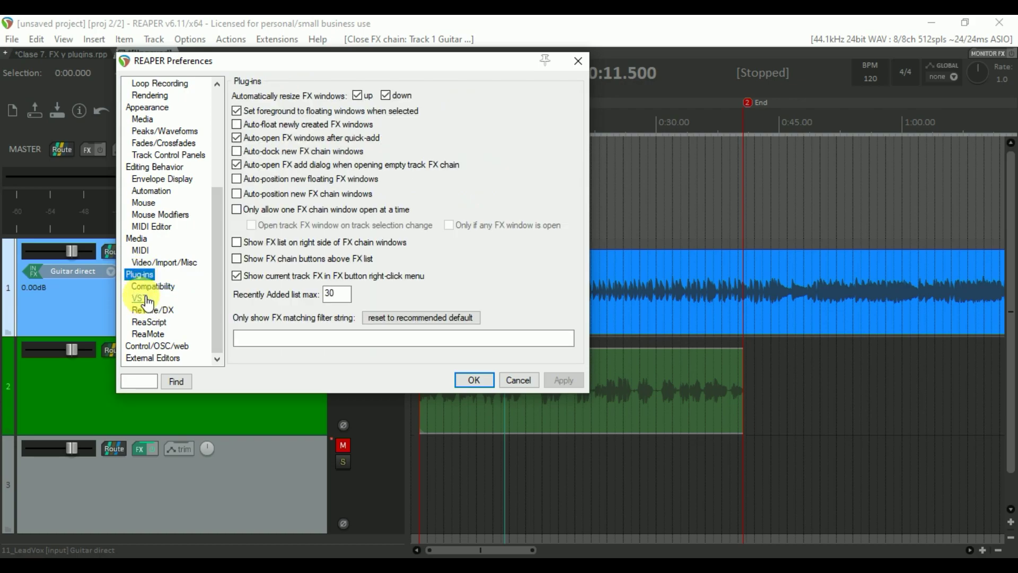
left_click(157, 299)
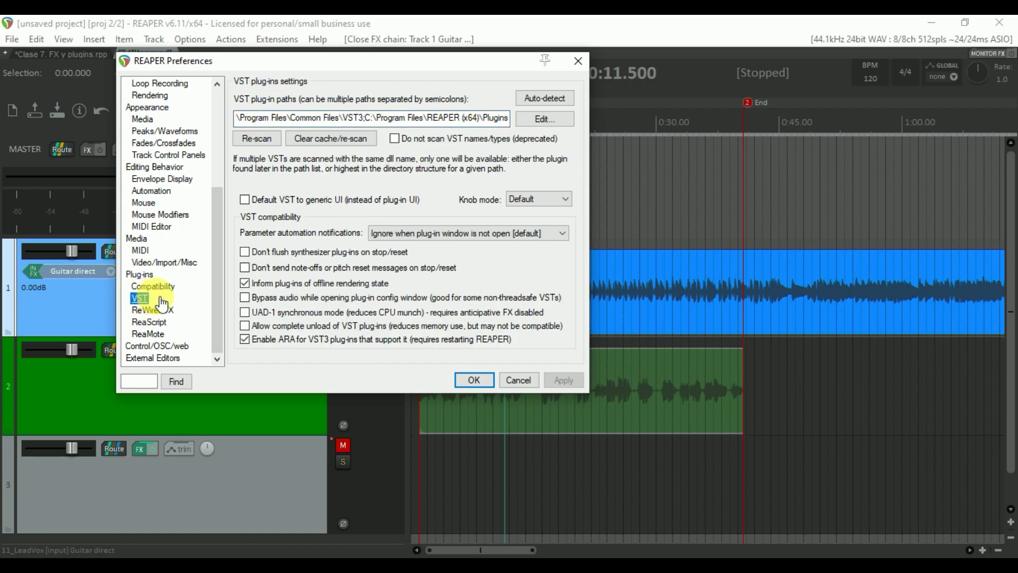
left_click(474, 380)
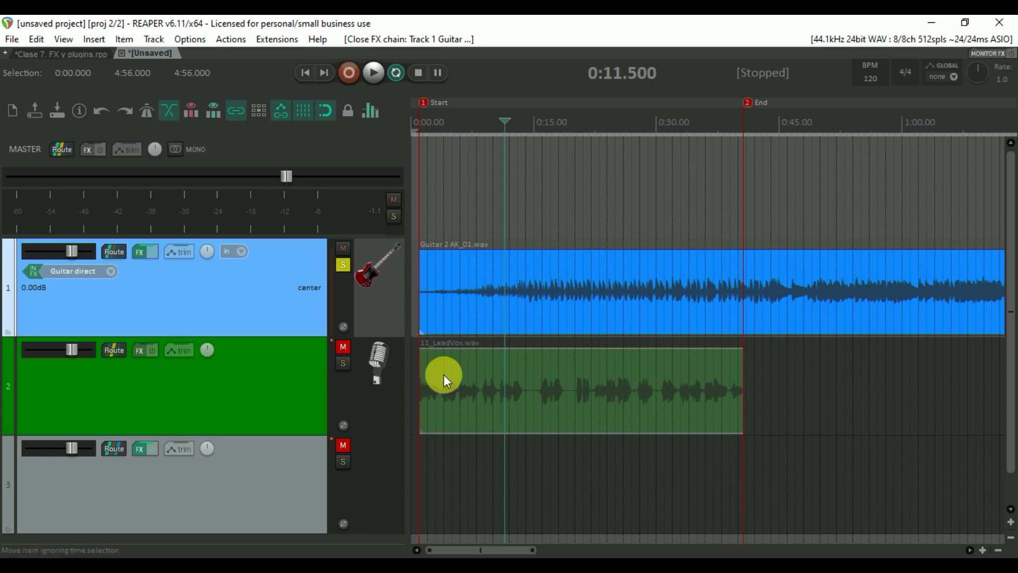
Solo the LeadVox and delay tracks instead of the guitar, and copy the 11_LeadVox item onto the delay track at the same time position.
scroll(313, 390, "down", 1)
left_click(343, 228)
left_click(344, 324)
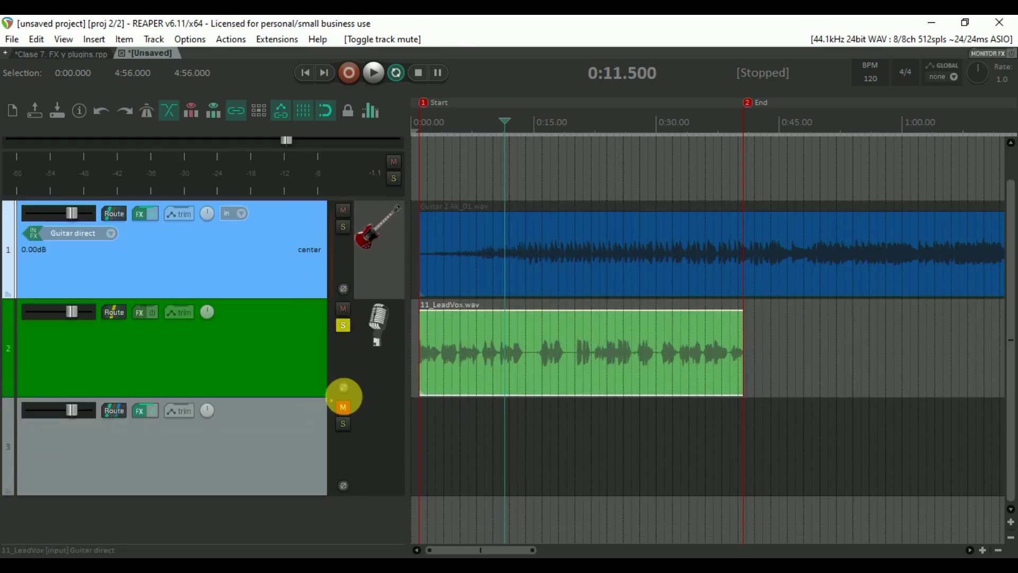
left_click(344, 408)
left_click(342, 424)
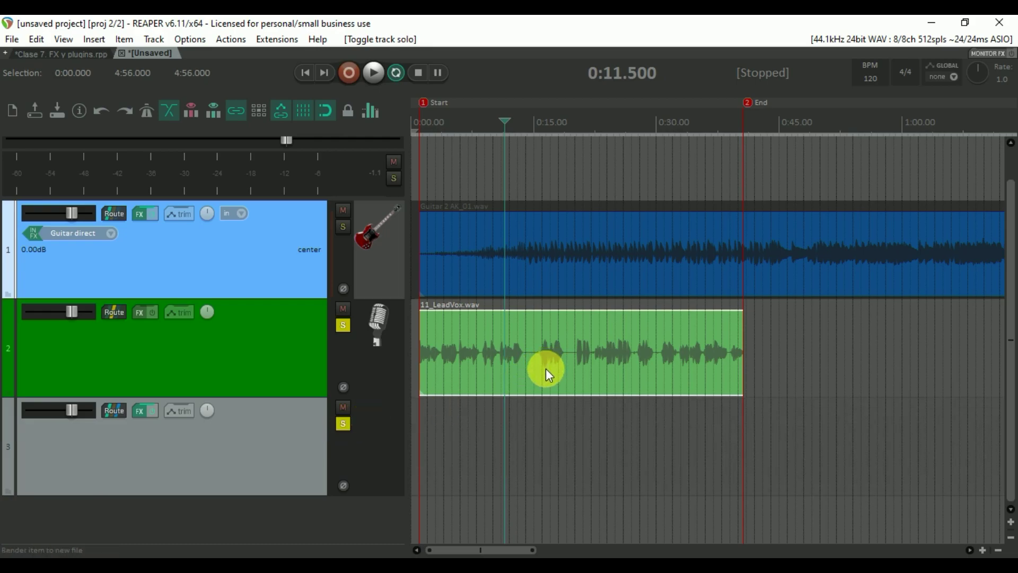
left_click_drag(536, 364, 536, 429)
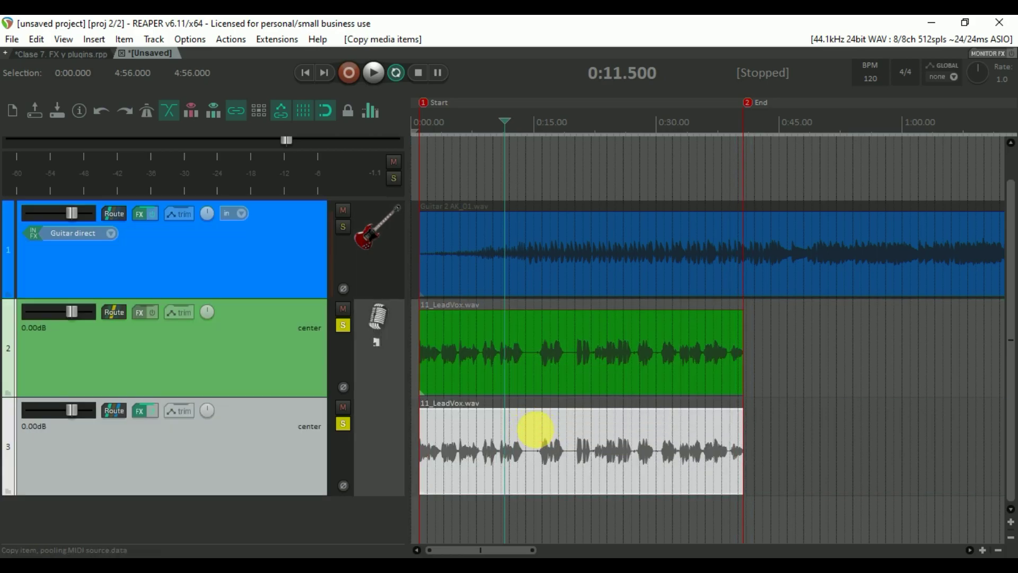
Copy the delay track's FX chain onto the 11_LeadVox track and that track's chain back onto the delay track, closing each FX window.
mouse_move(142, 414)
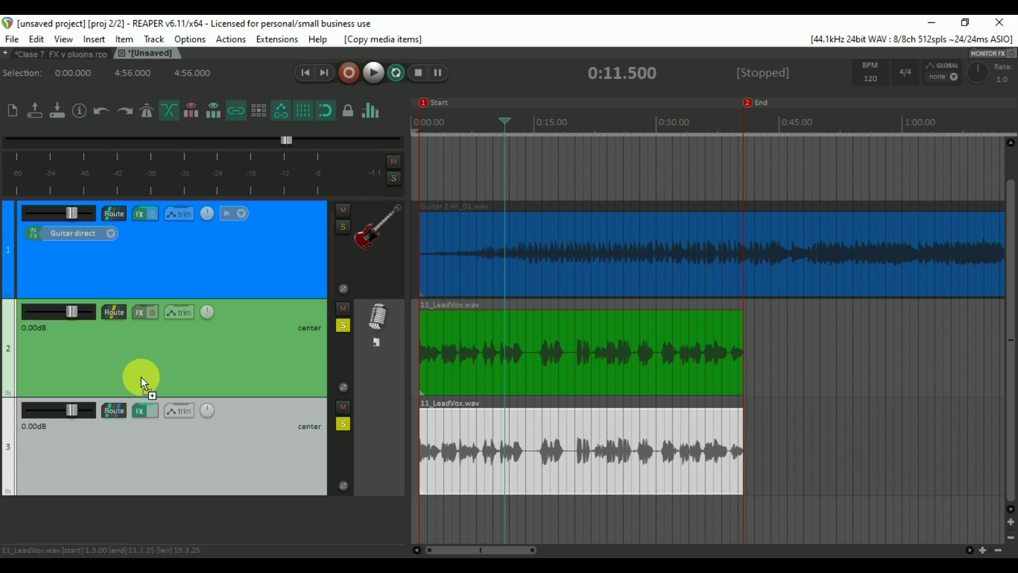
left_click_drag(141, 310, 141, 311)
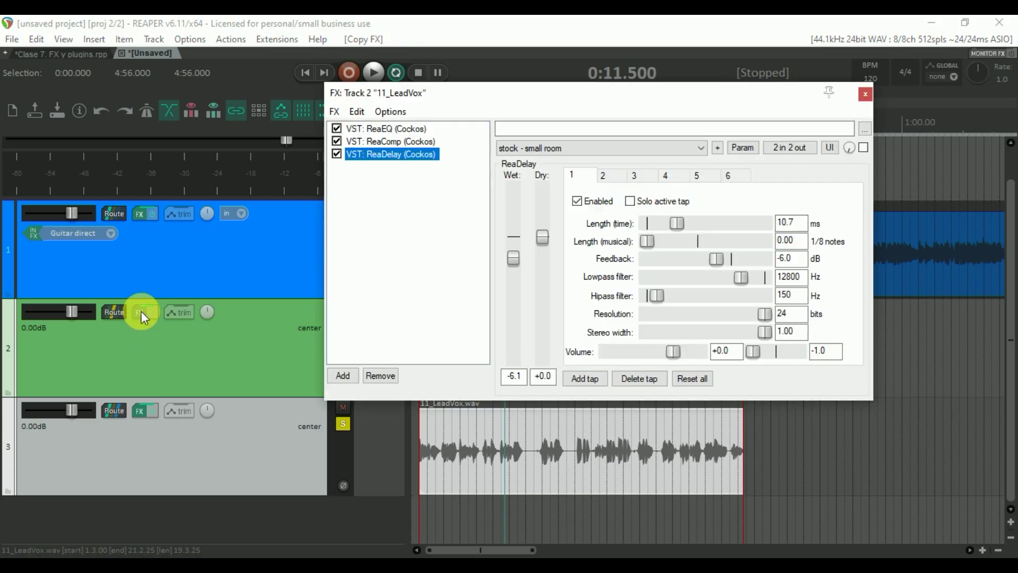
left_click(869, 94)
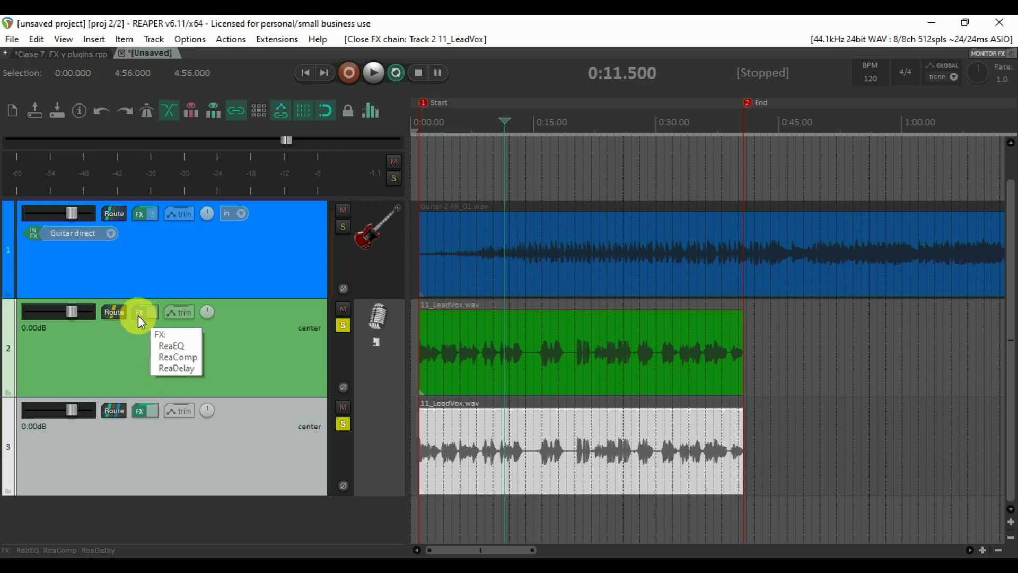
left_click_drag(139, 318, 145, 412)
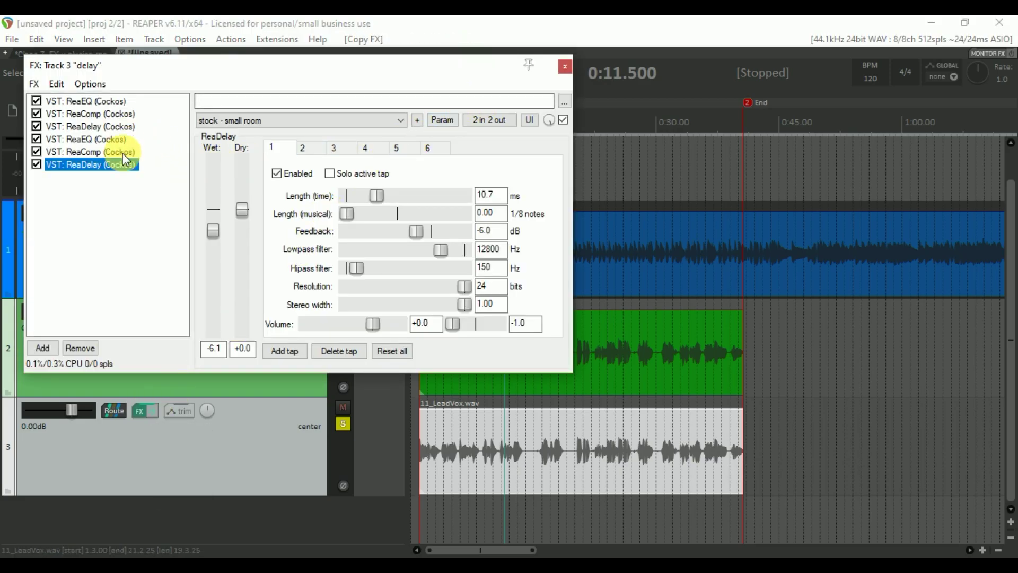
left_click(566, 67)
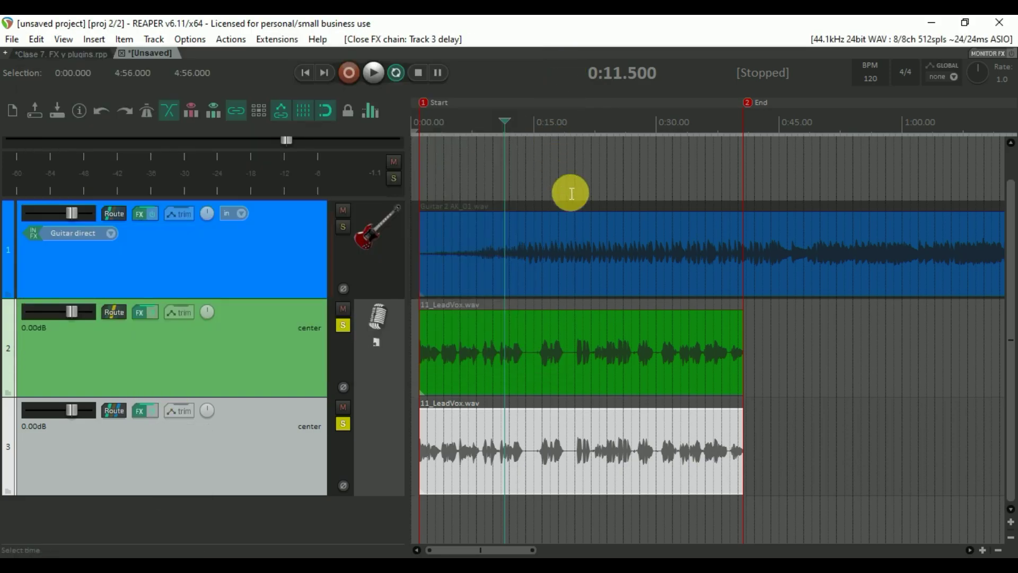